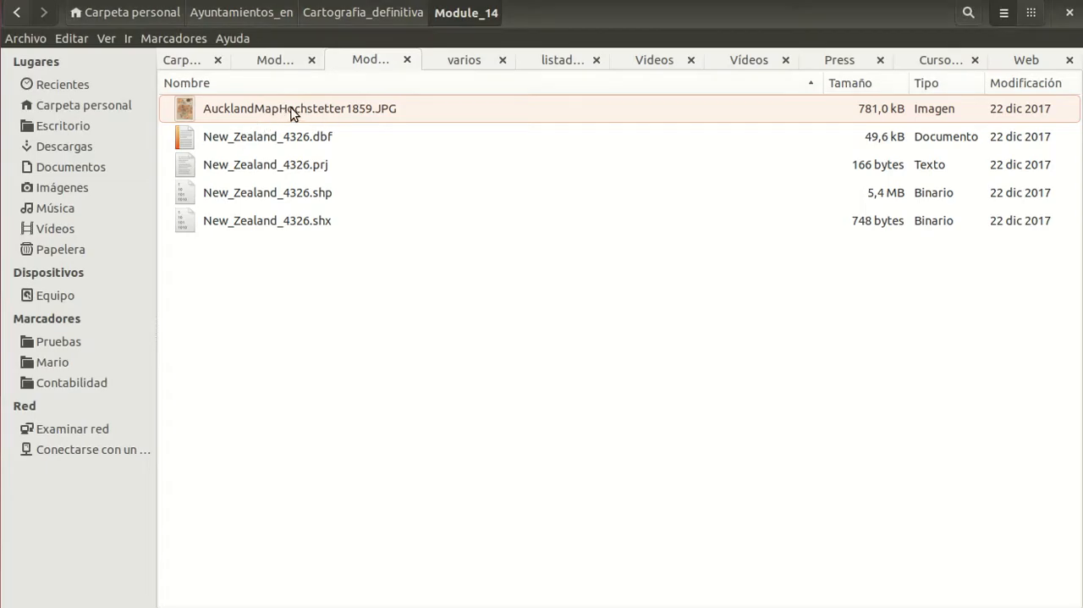
# Step: Open AucklandMapHochstetter1859.JPG and examine the title, scale and coordinate labels of the historical map up close
pyautogui.doubleClick(347, 107)
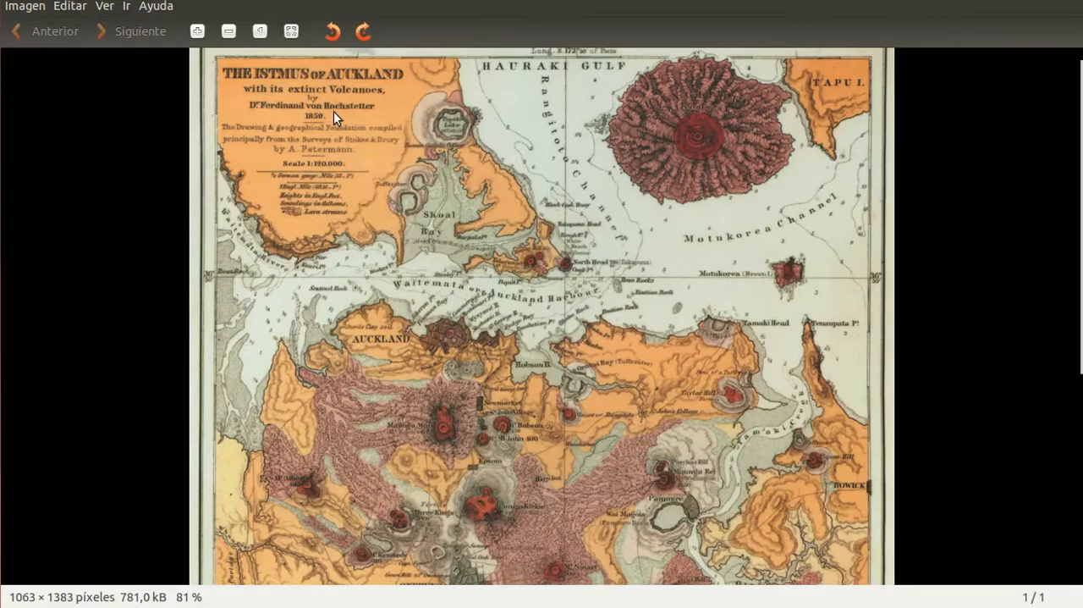
pyautogui.scroll(5, 269, 68)
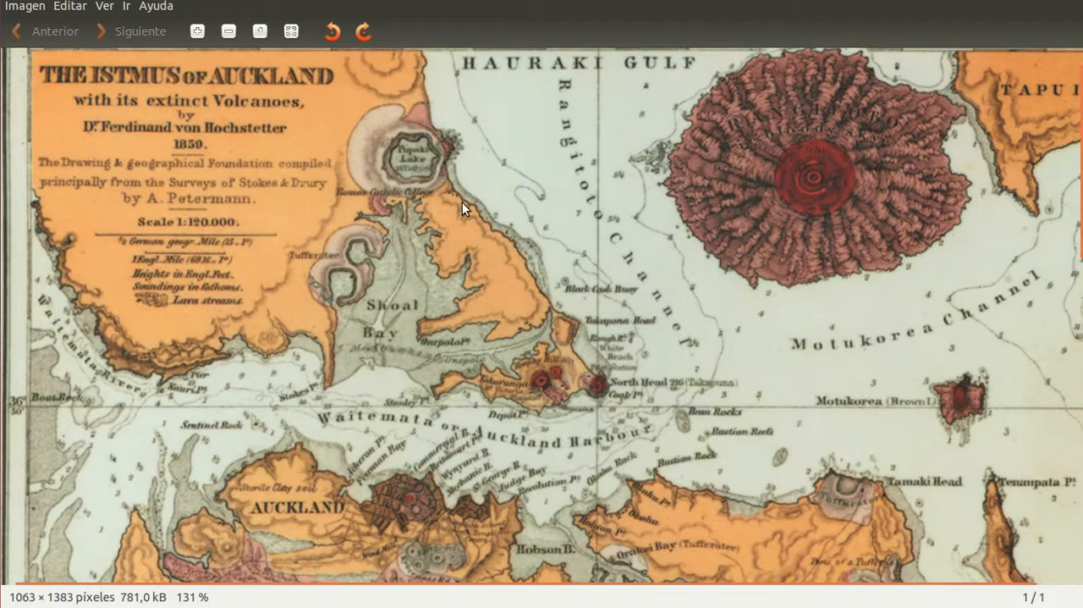
pyautogui.scroll(-3, 578, 271)
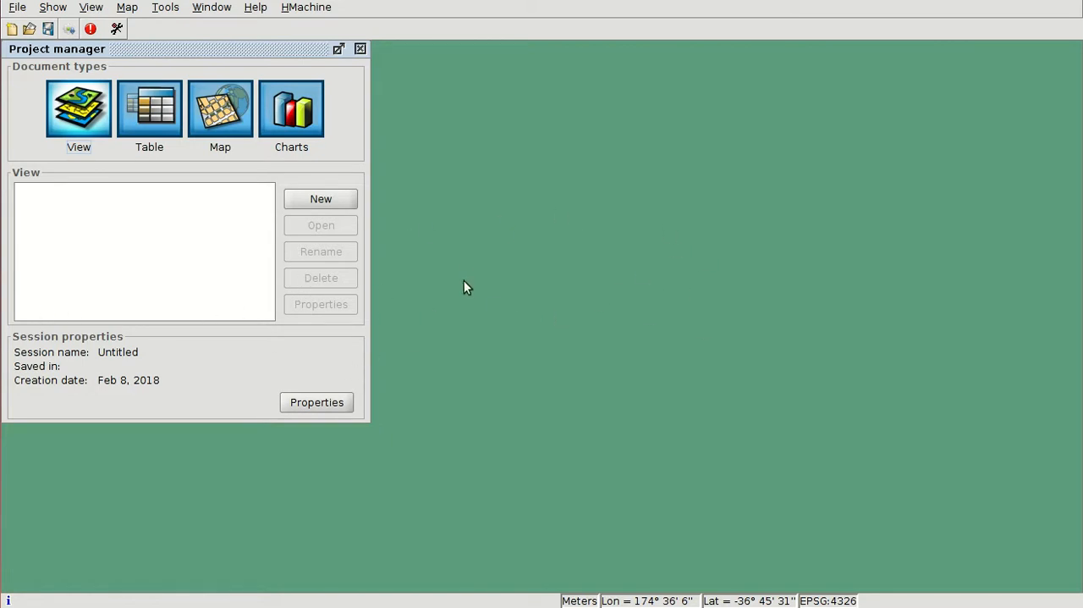
# Step: Create a new view and set its projection to EPSG 4326 (WGS 84), found by its code
pyautogui.click(321, 204)
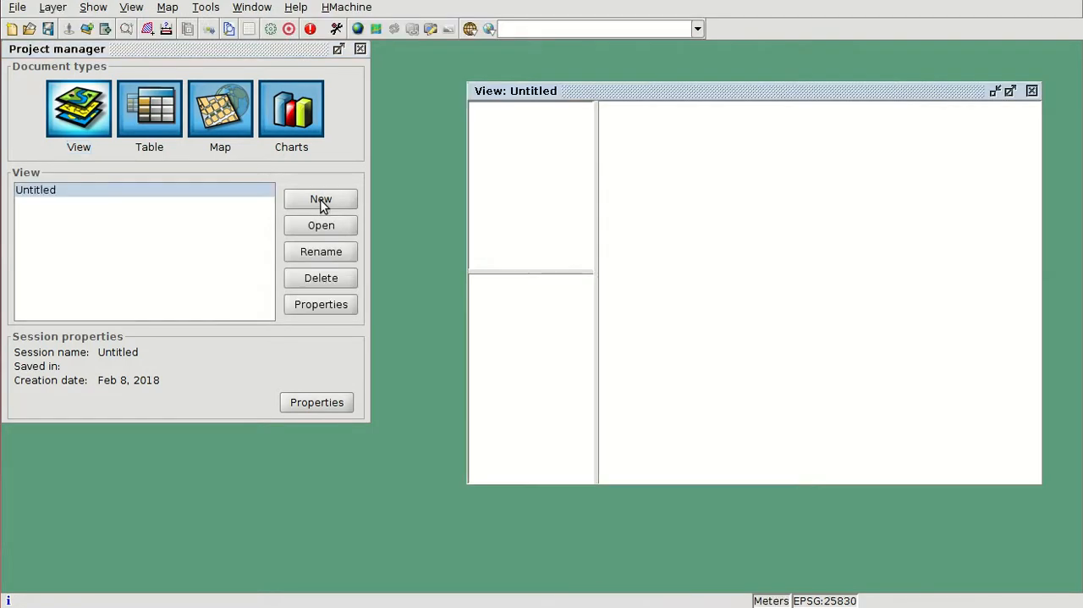
pyautogui.click(321, 306)
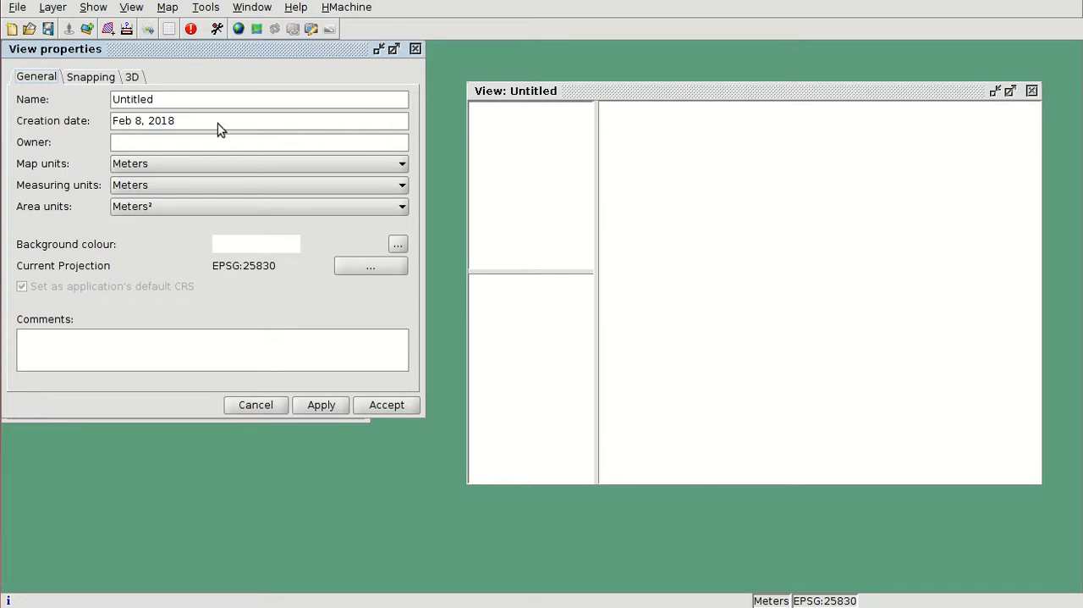
pyautogui.moveTo(176, 43); pyautogui.dragTo(428, 50)
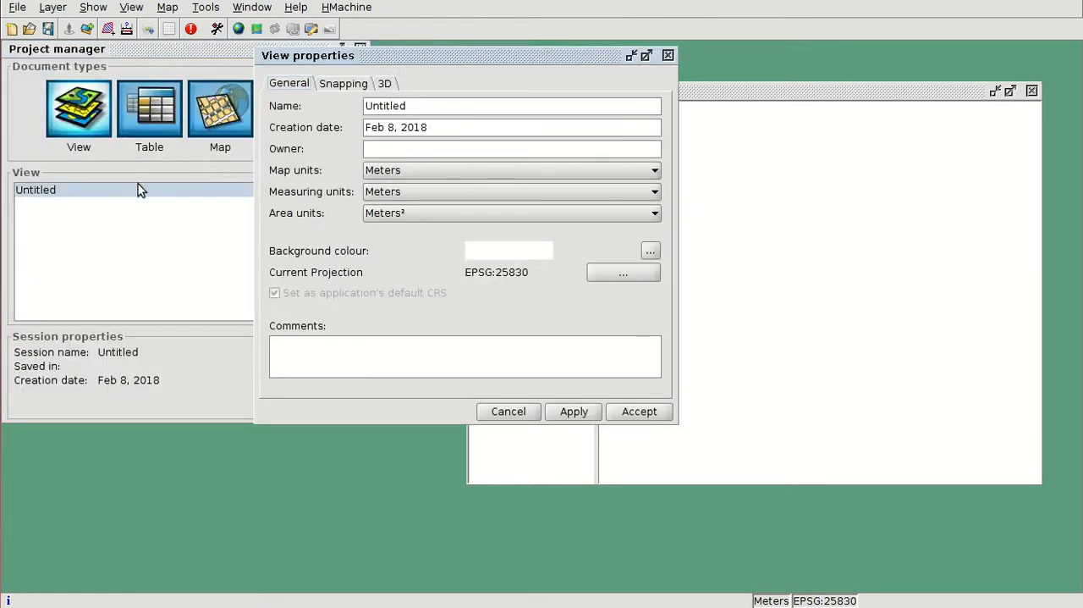
pyautogui.click(603, 273)
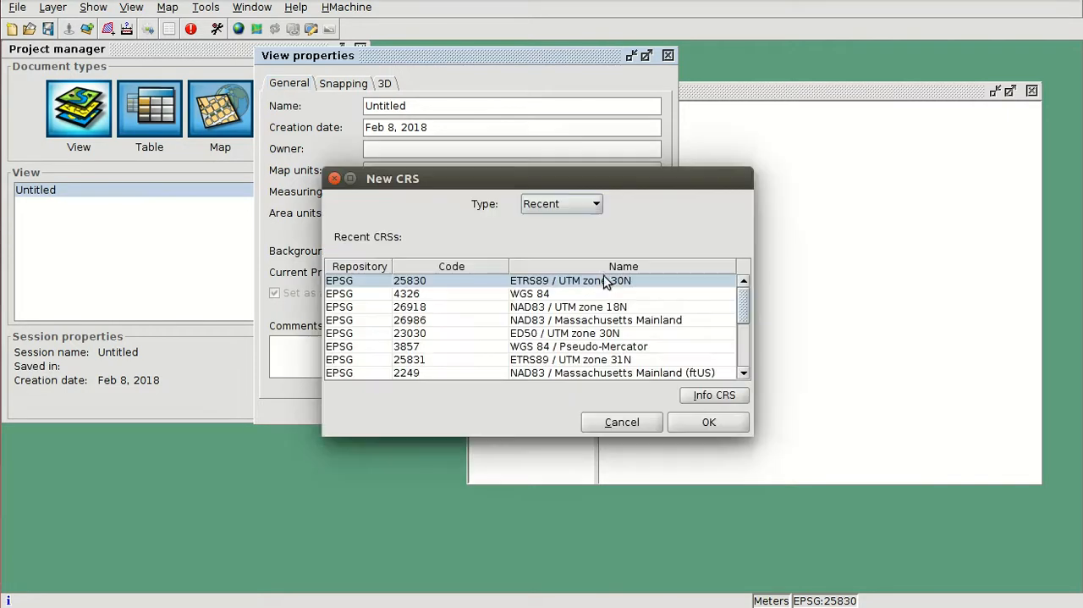
pyautogui.click(464, 294)
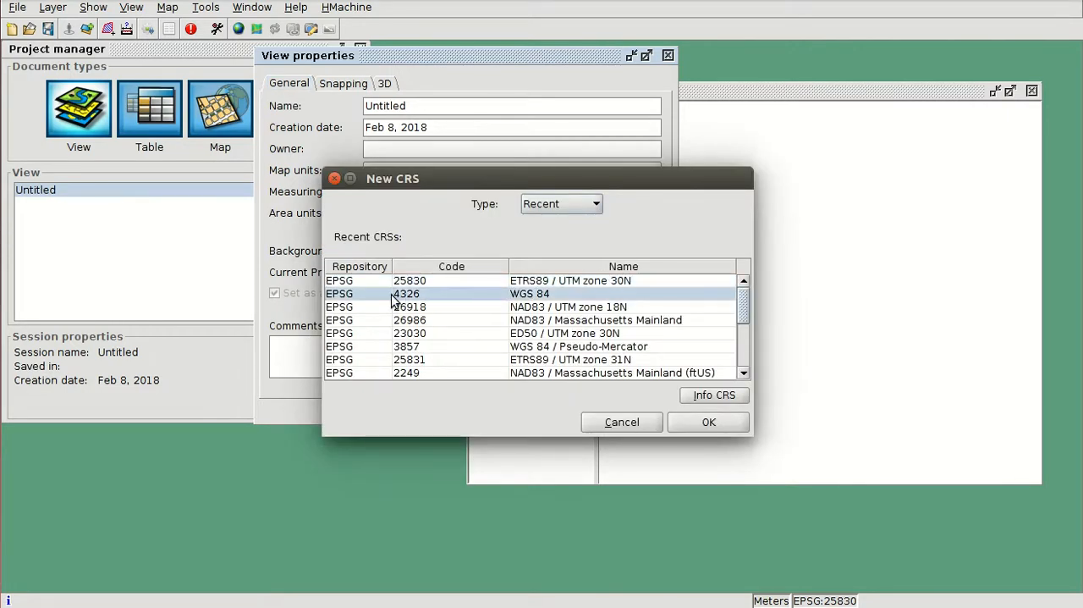
pyautogui.click(559, 206)
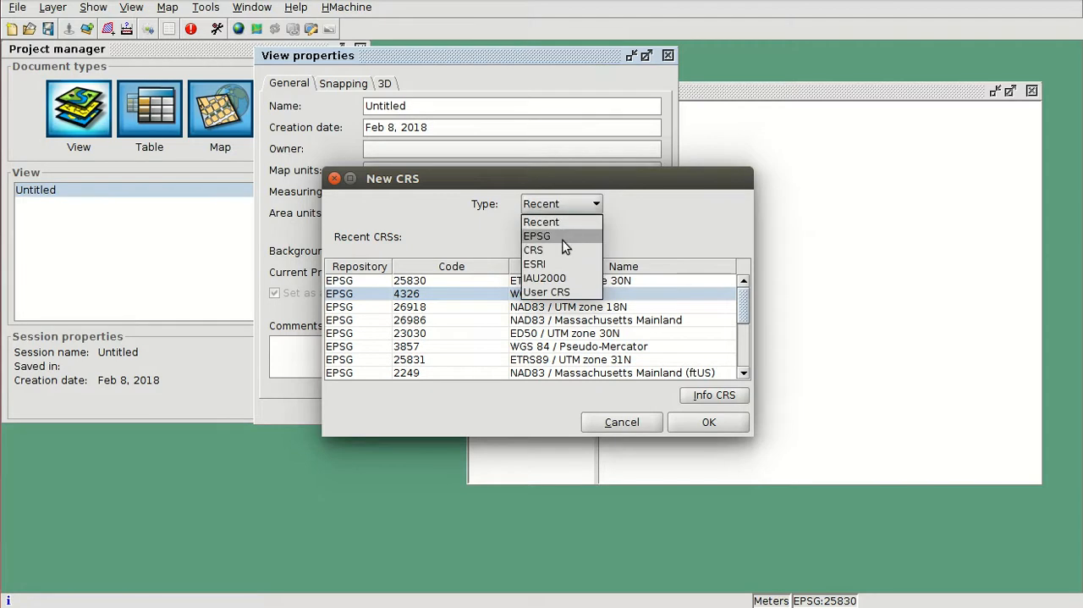
pyautogui.click(549, 234)
pyautogui.click(444, 249)
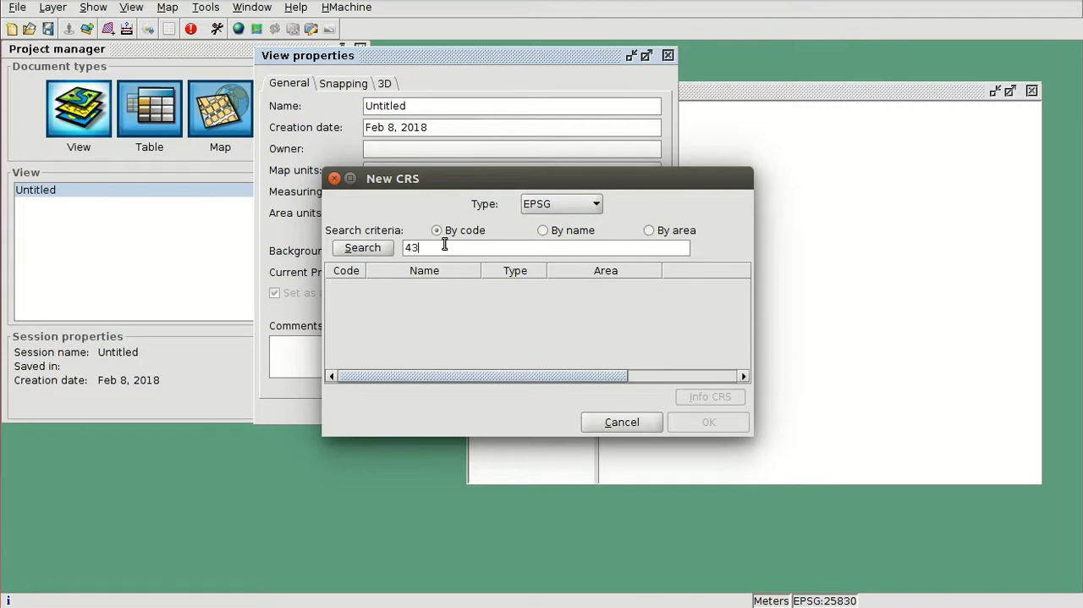
pyautogui.press('Return')
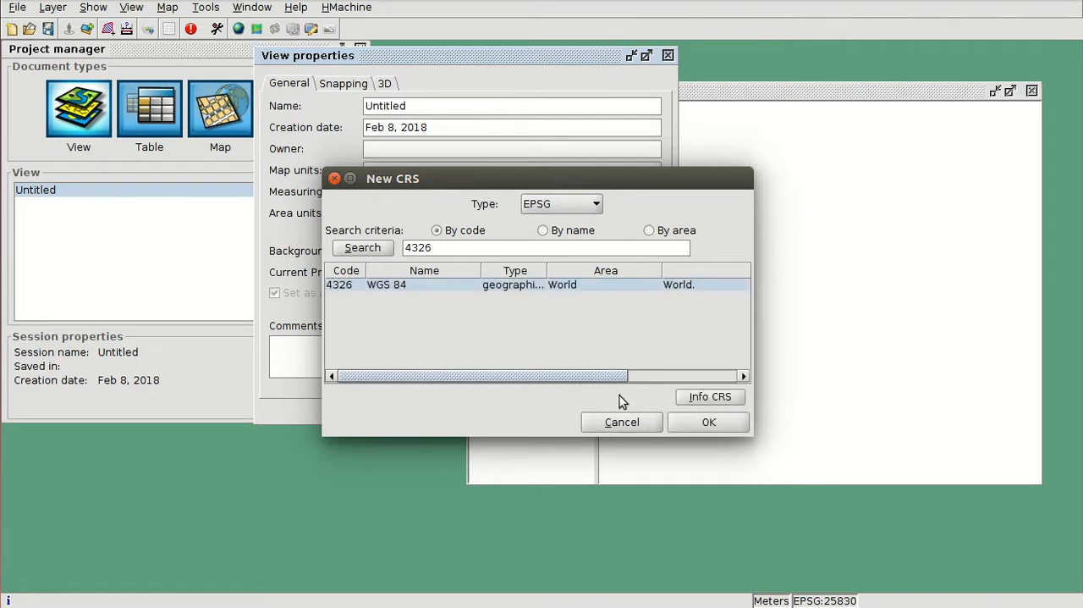
pyautogui.click(684, 421)
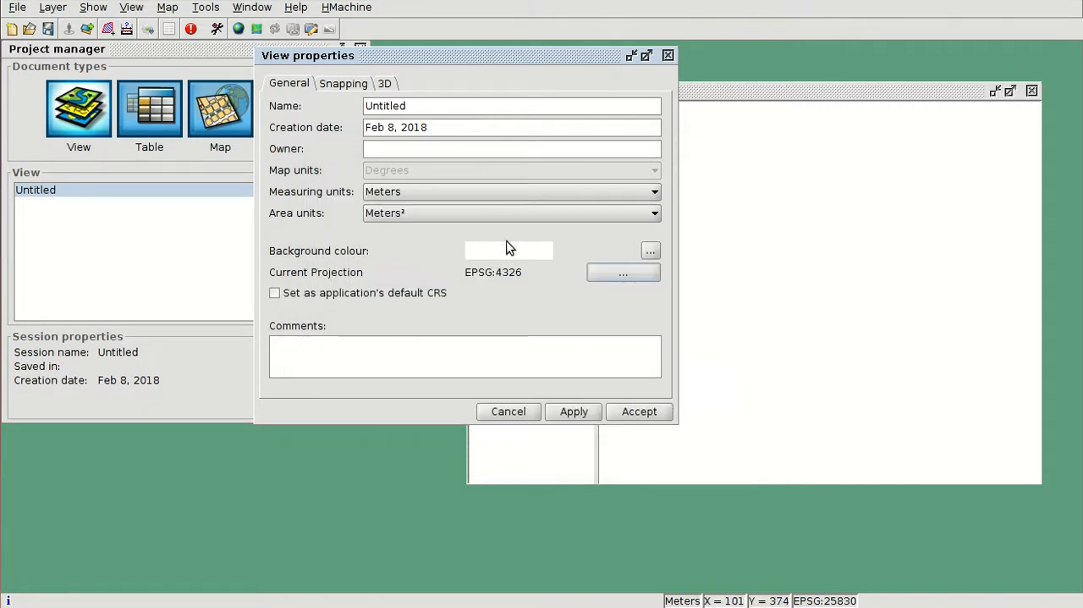
pyautogui.click(644, 413)
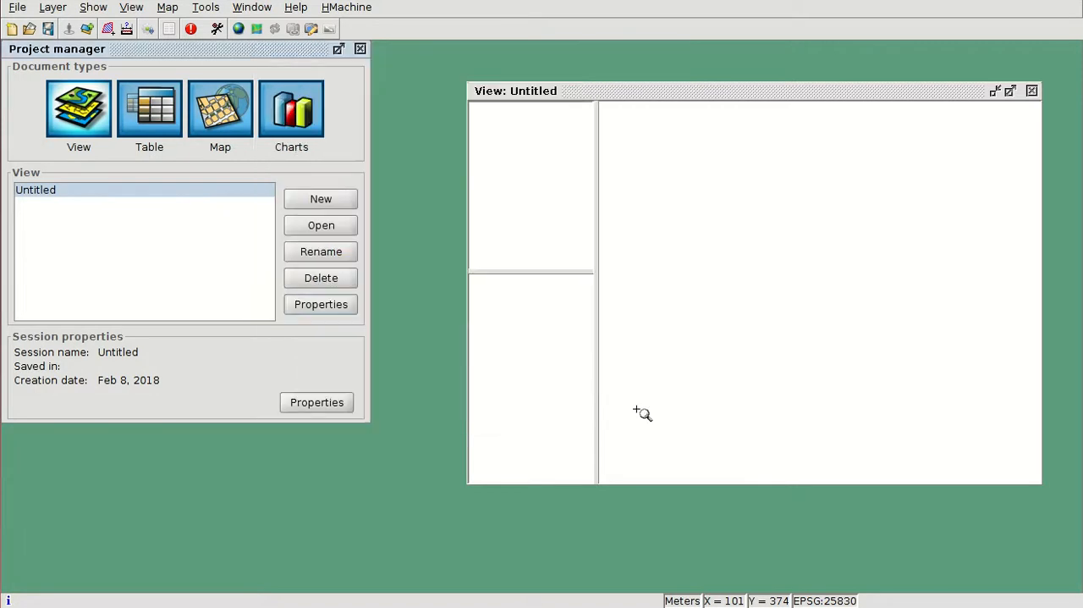
# Step: Maximize the view window and add the New_Zealand_4326.shp shapefile to it as a layer
pyautogui.doubleClick(689, 91)
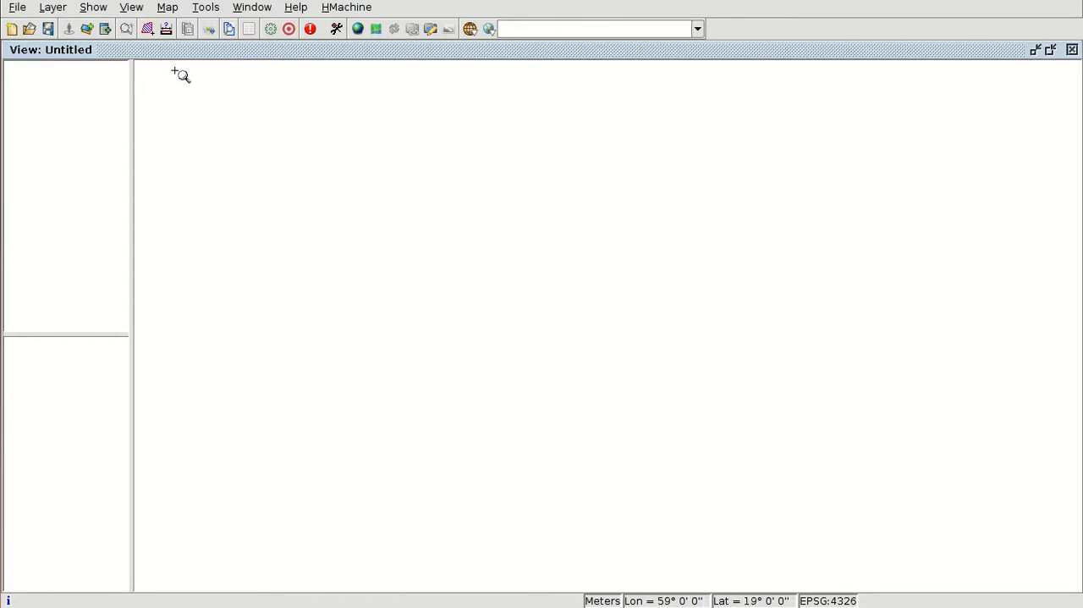
pyautogui.click(88, 30)
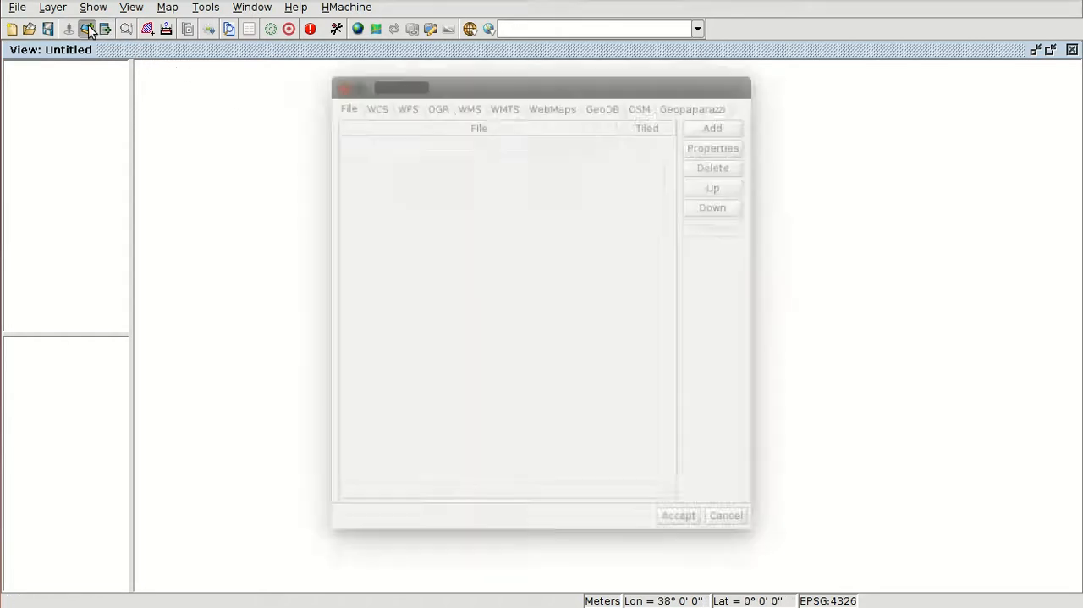
pyautogui.click(715, 124)
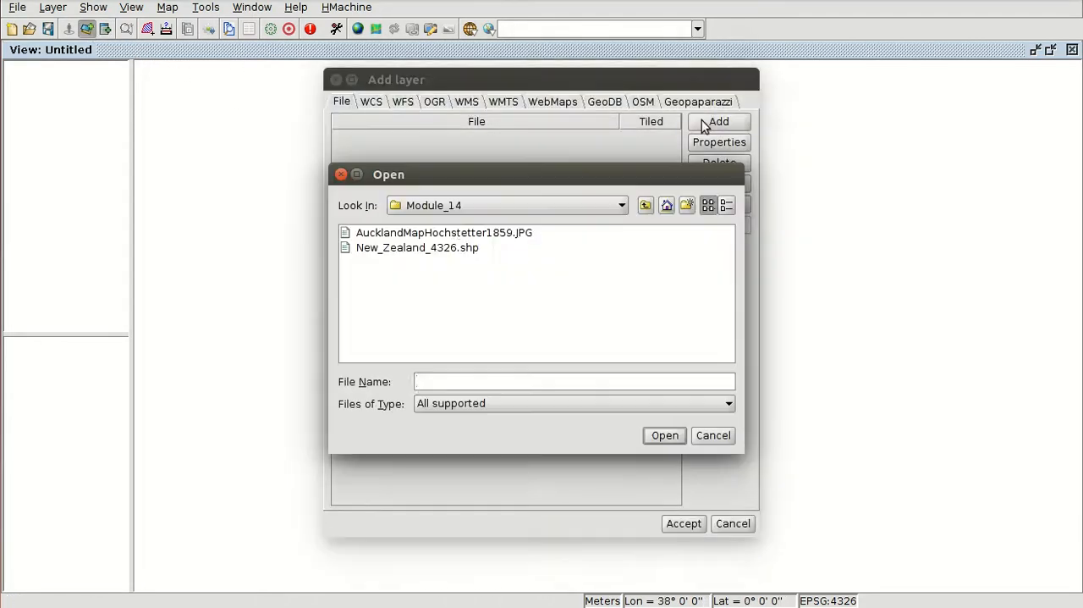
pyautogui.doubleClick(414, 249)
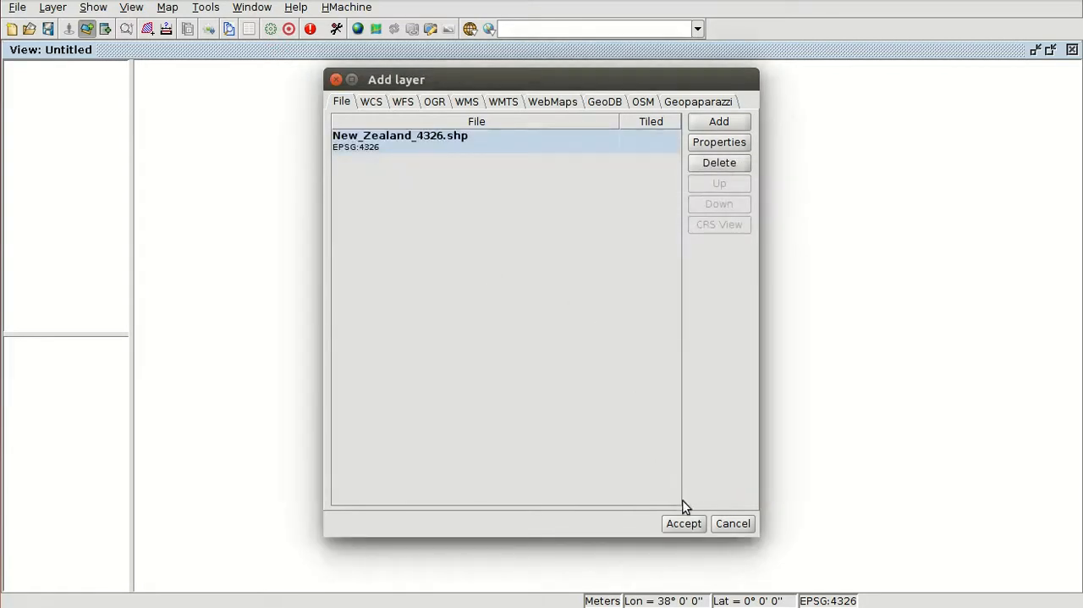
pyautogui.click(684, 523)
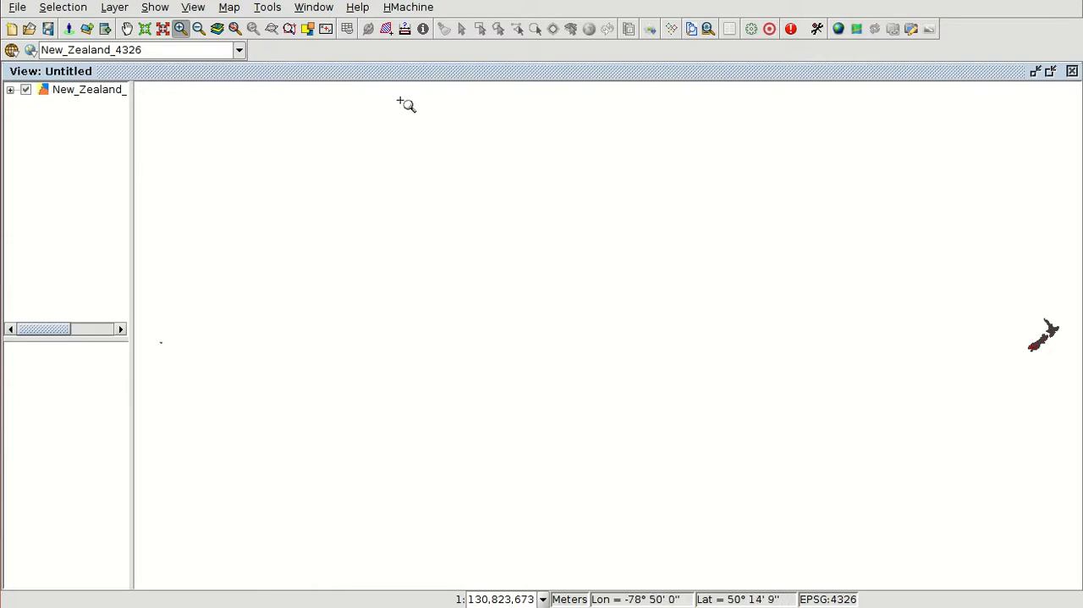
# Step: Select the New_Zealand_4326 features where NAME_1 = 'Auckland', and zoom to the selection and in on the Auckland isthmus
pyautogui.click(91, 94)
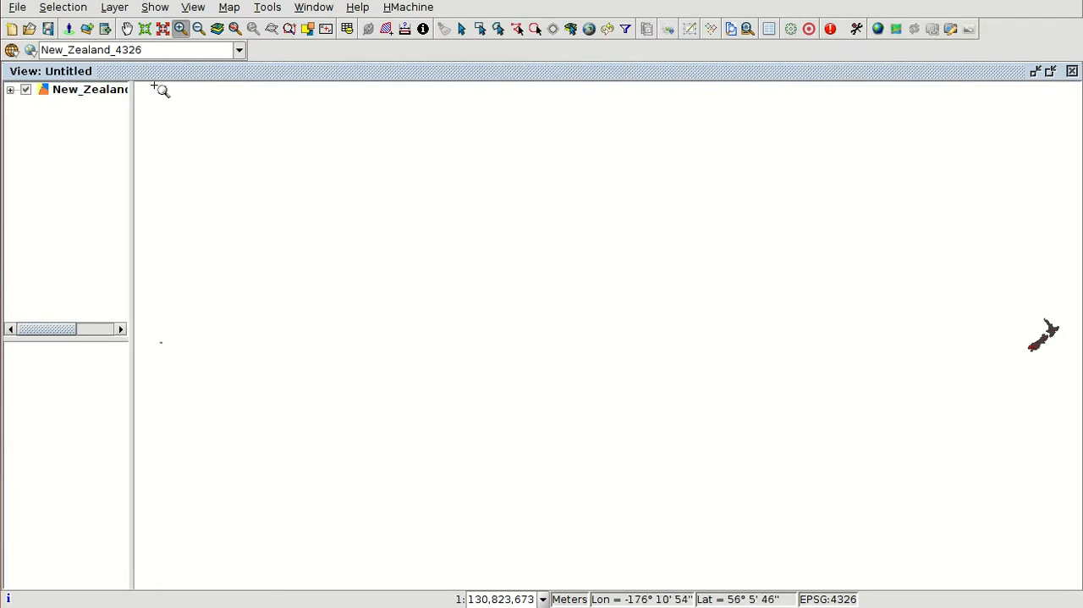
pyautogui.click(627, 38)
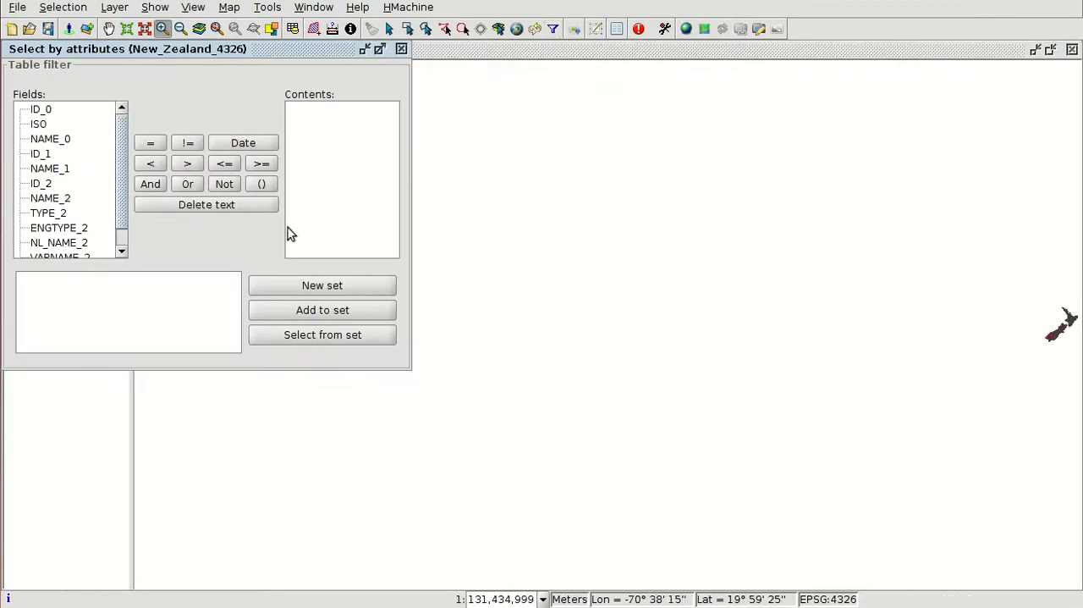
pyautogui.doubleClick(51, 169)
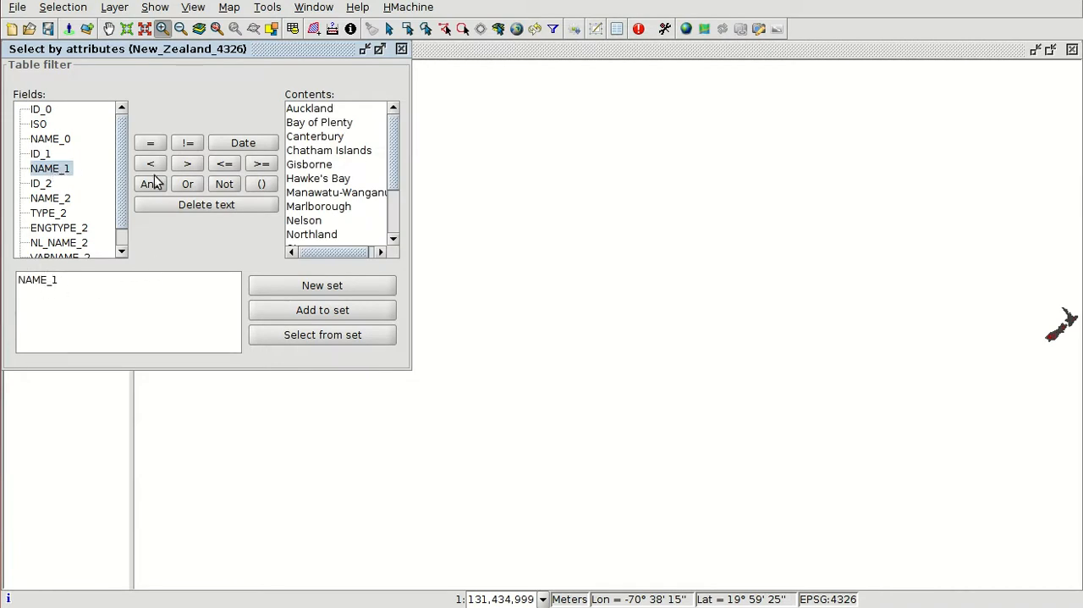
pyautogui.click(150, 143)
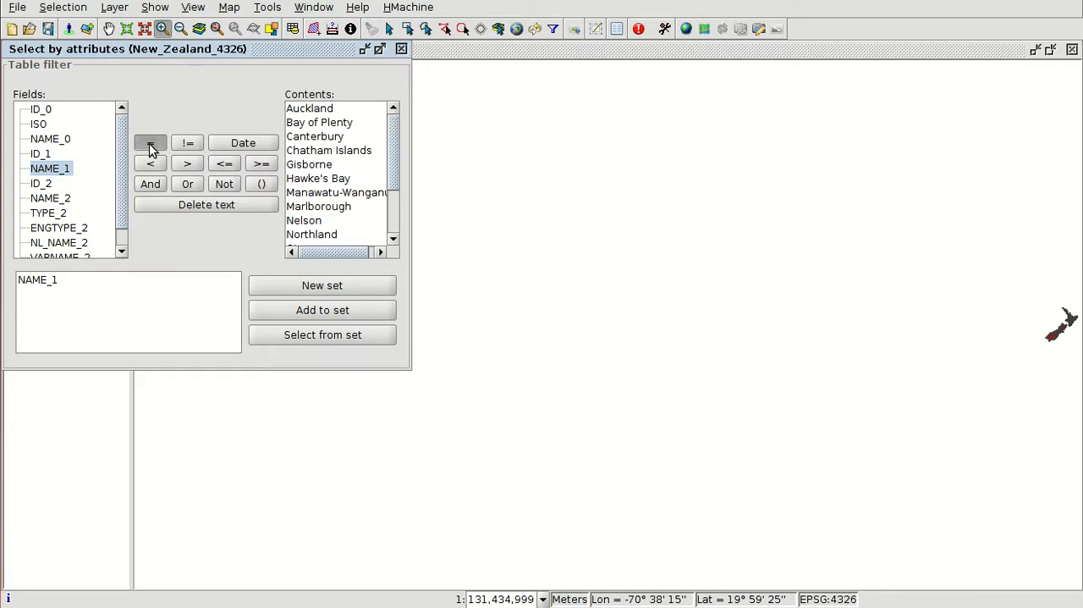
pyautogui.doubleClick(311, 110)
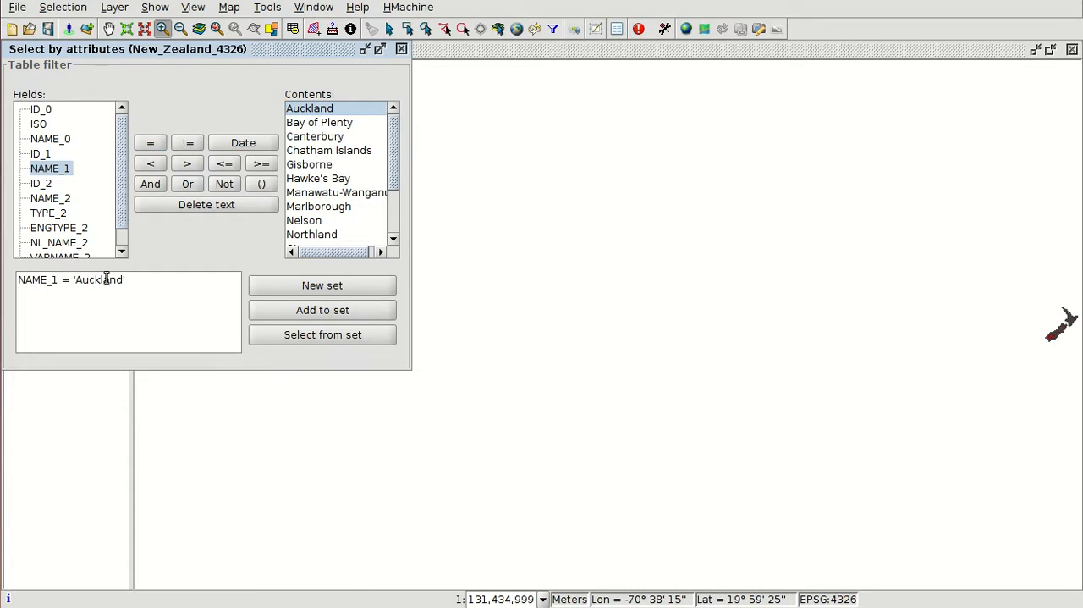
pyautogui.click(318, 289)
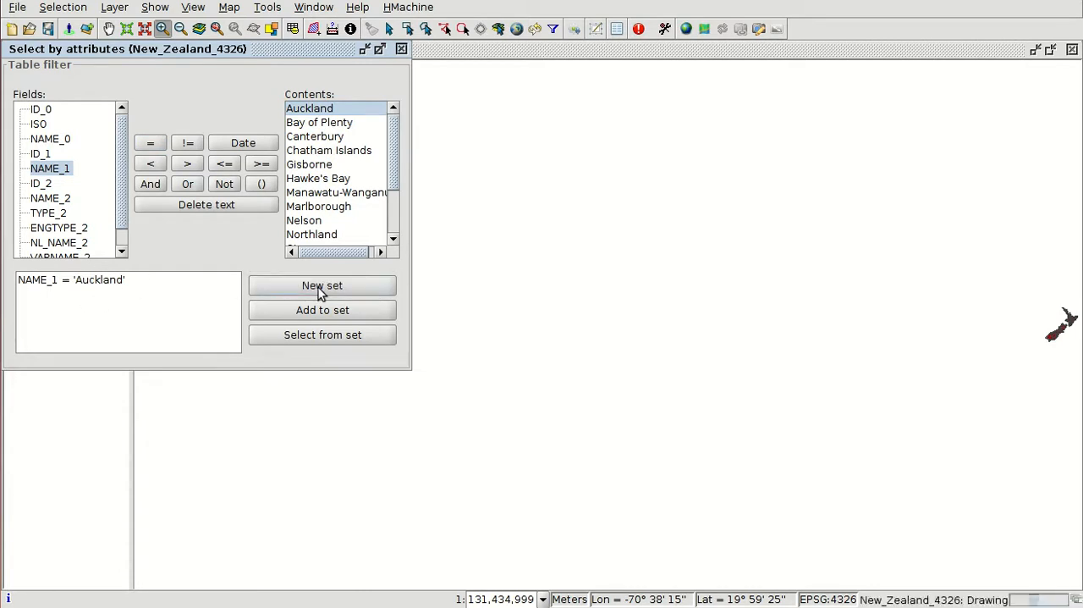
pyautogui.click(401, 49)
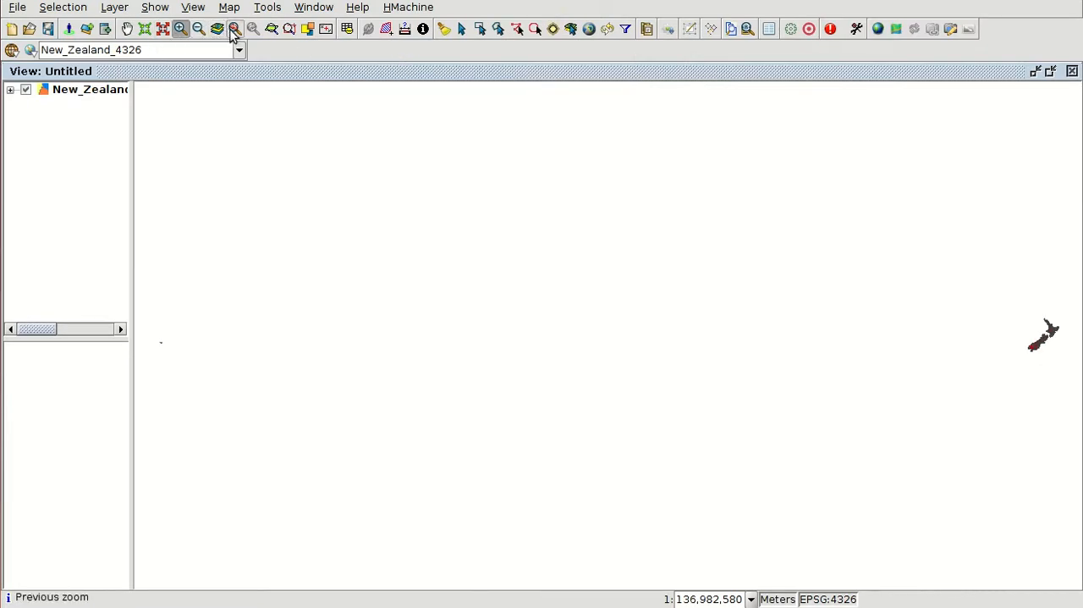
pyautogui.click(272, 30)
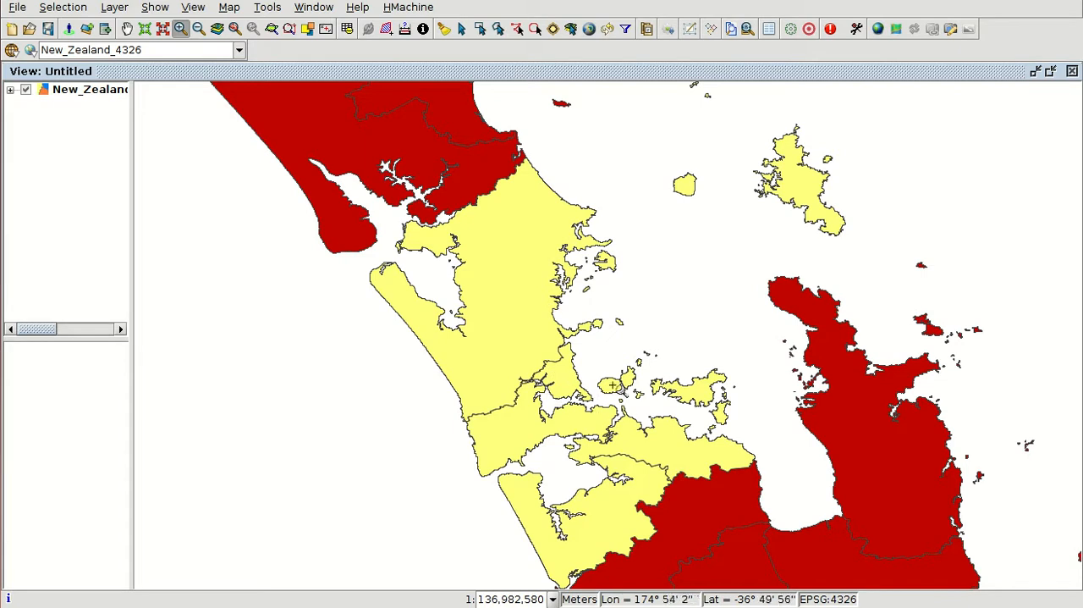
pyautogui.click(669, 437)
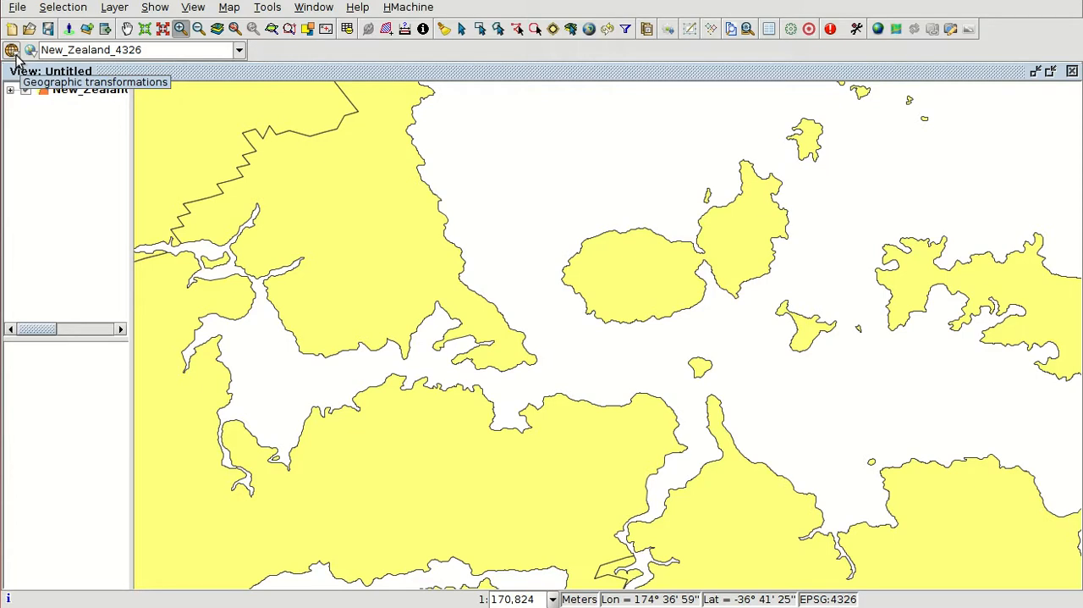
pyautogui.click(12, 50)
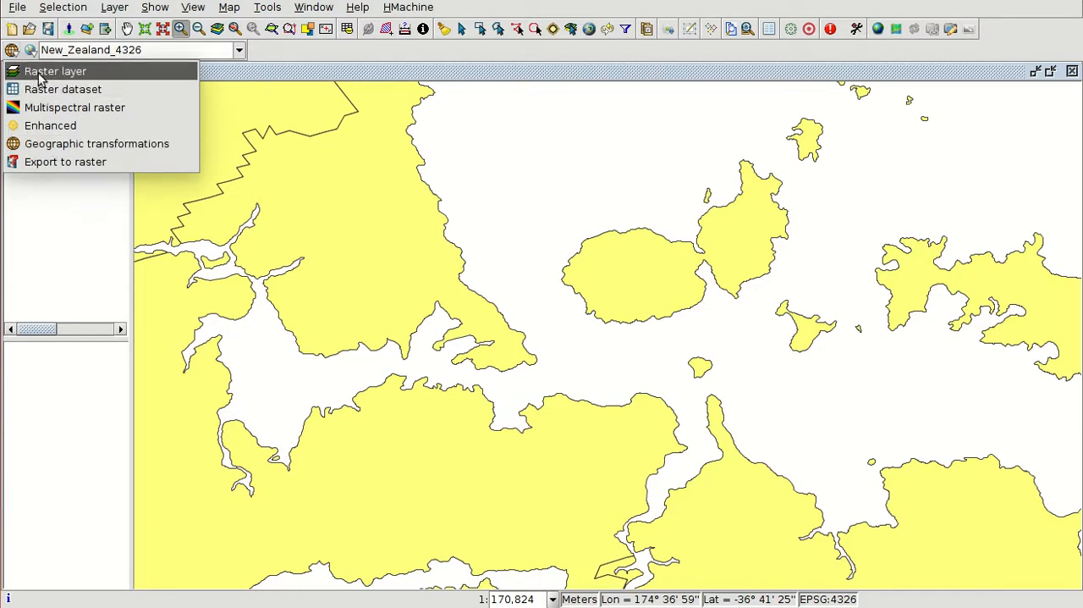
pyautogui.click(67, 74)
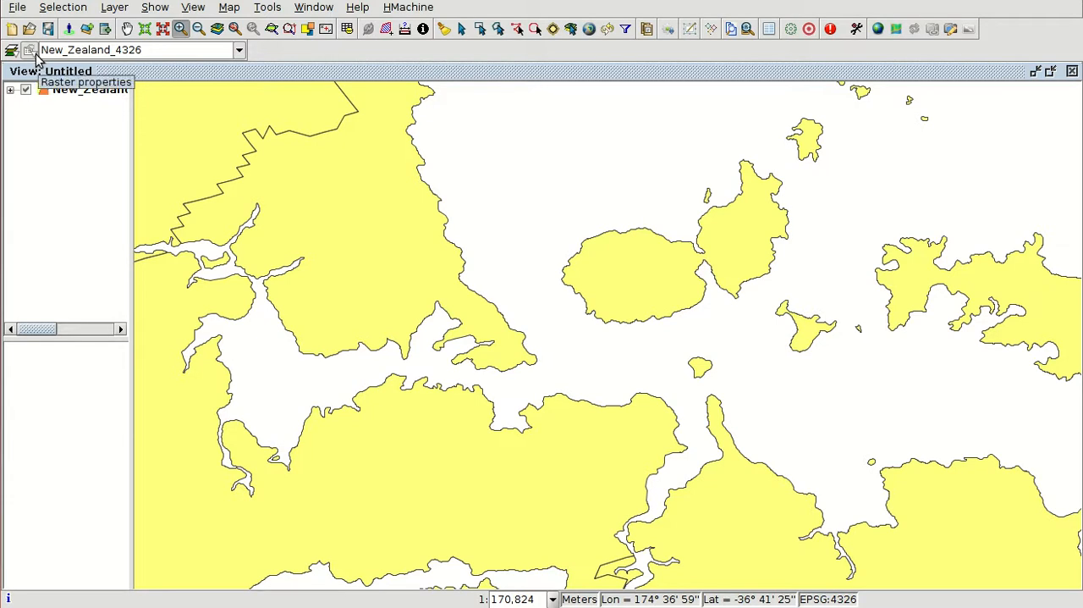
pyautogui.click(33, 51)
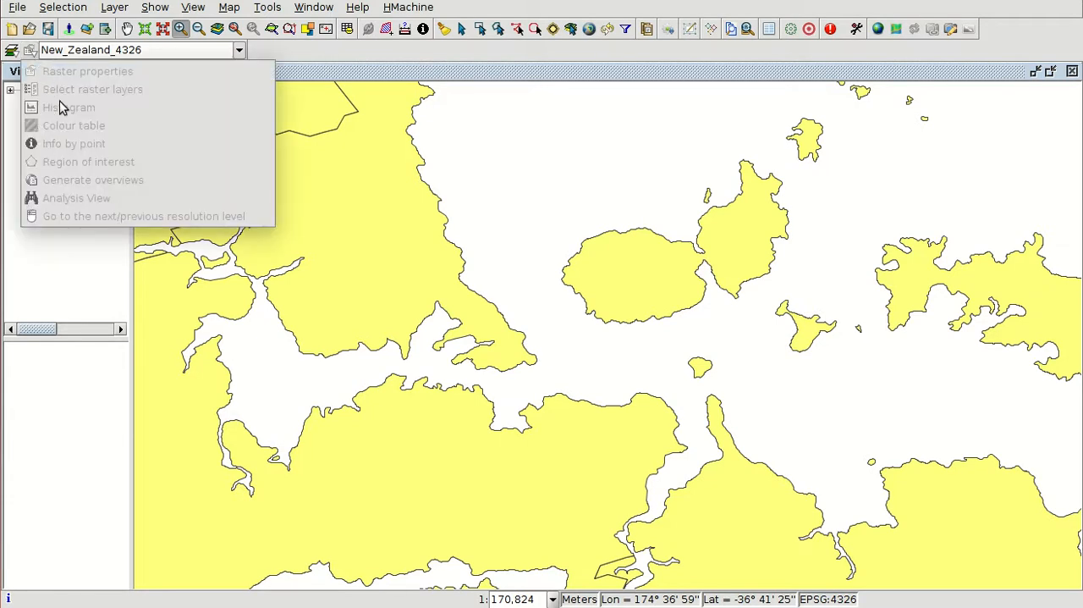
# Step: Start Georeferencing from the geographic transformations tools, with the Untitled view as reference cartography
pyautogui.click(12, 52)
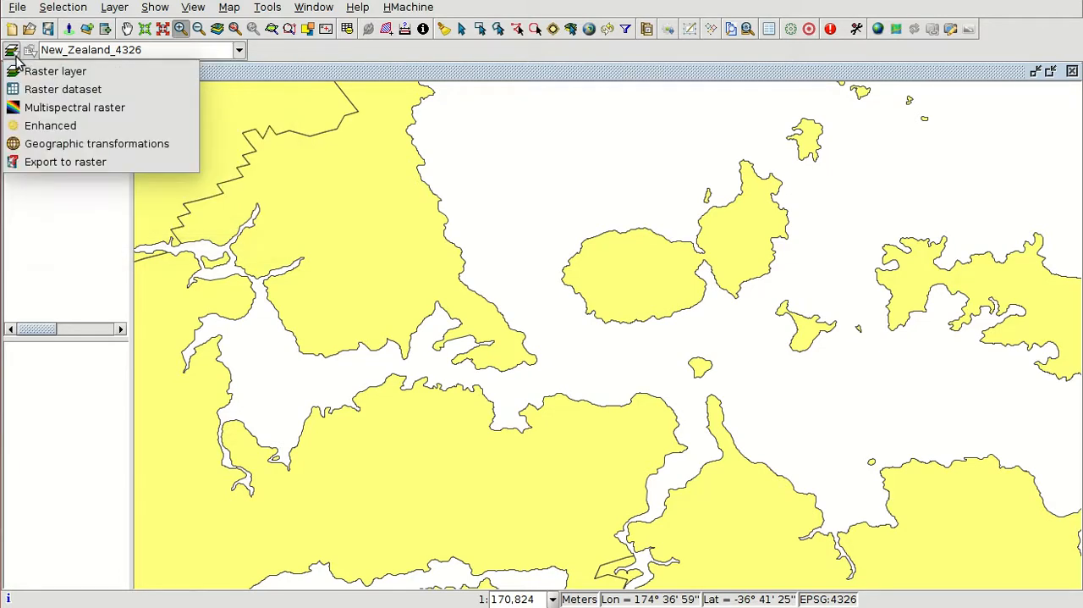
pyautogui.click(91, 145)
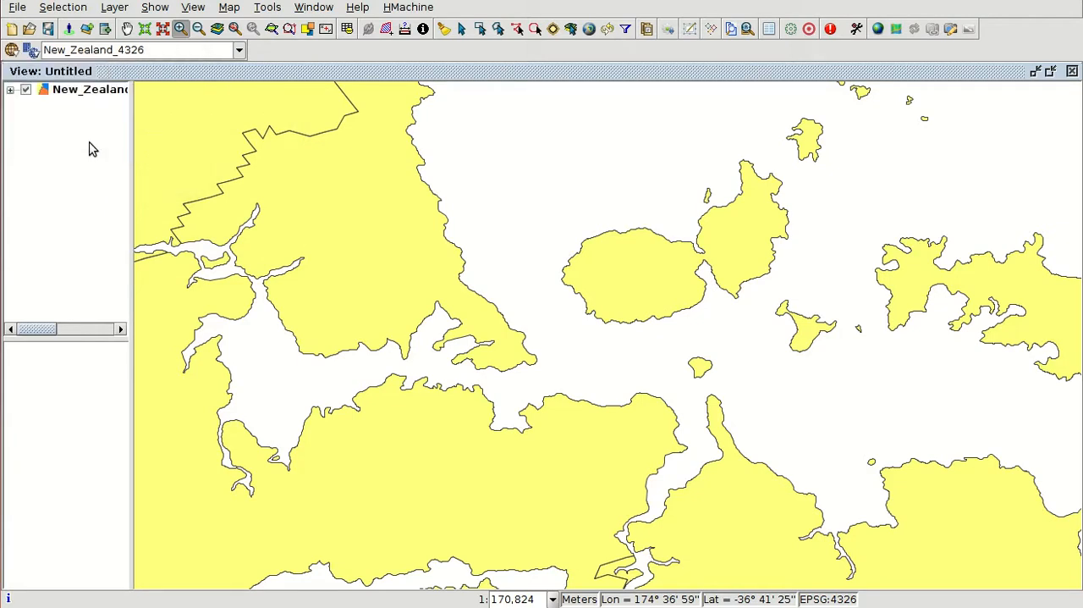
pyautogui.click(34, 53)
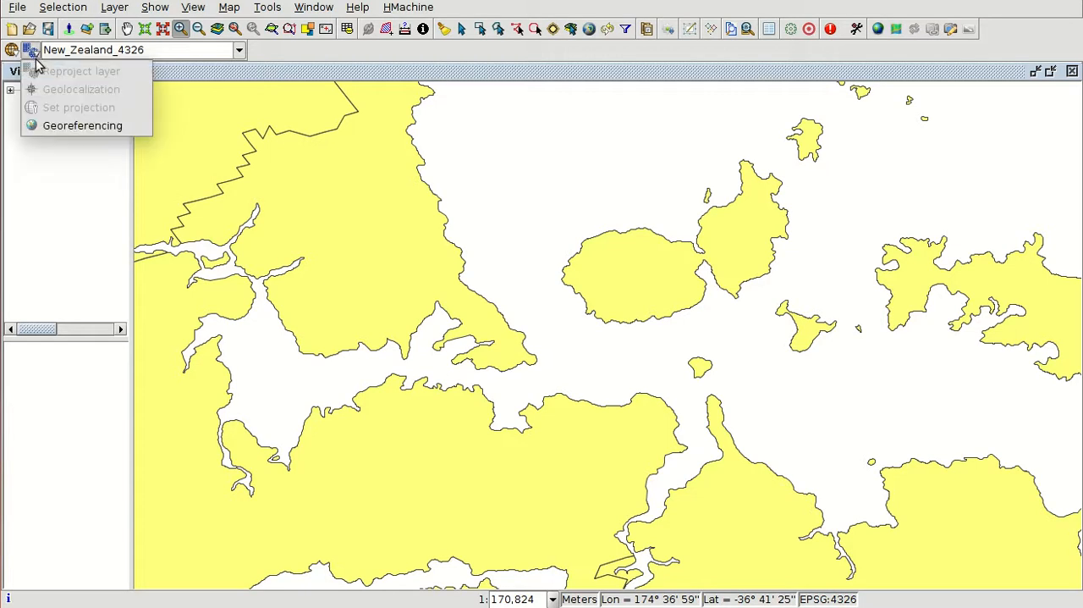
pyautogui.click(90, 125)
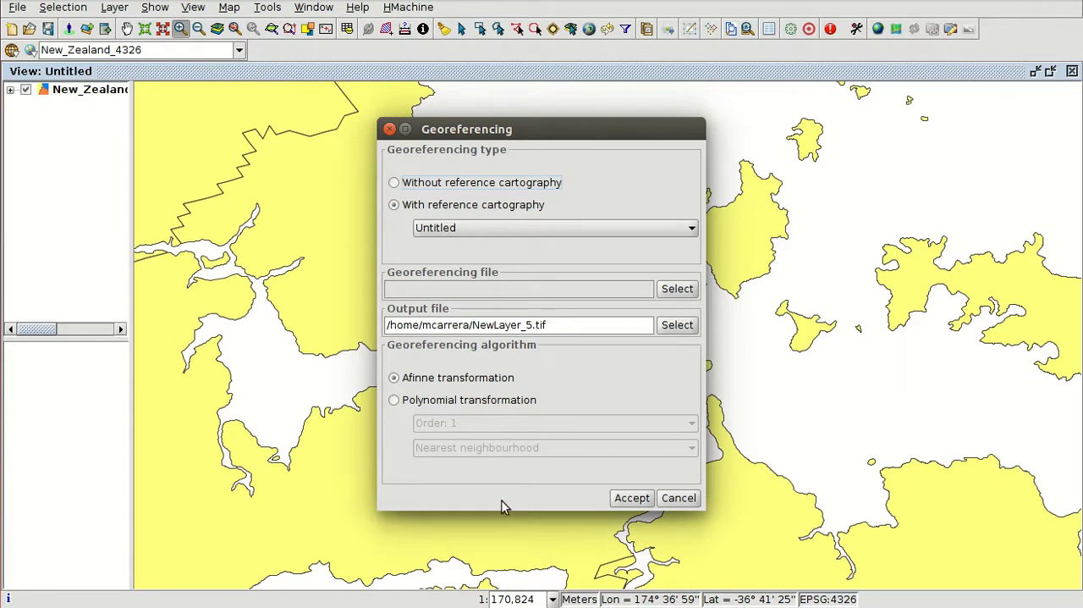
pyautogui.click(472, 229)
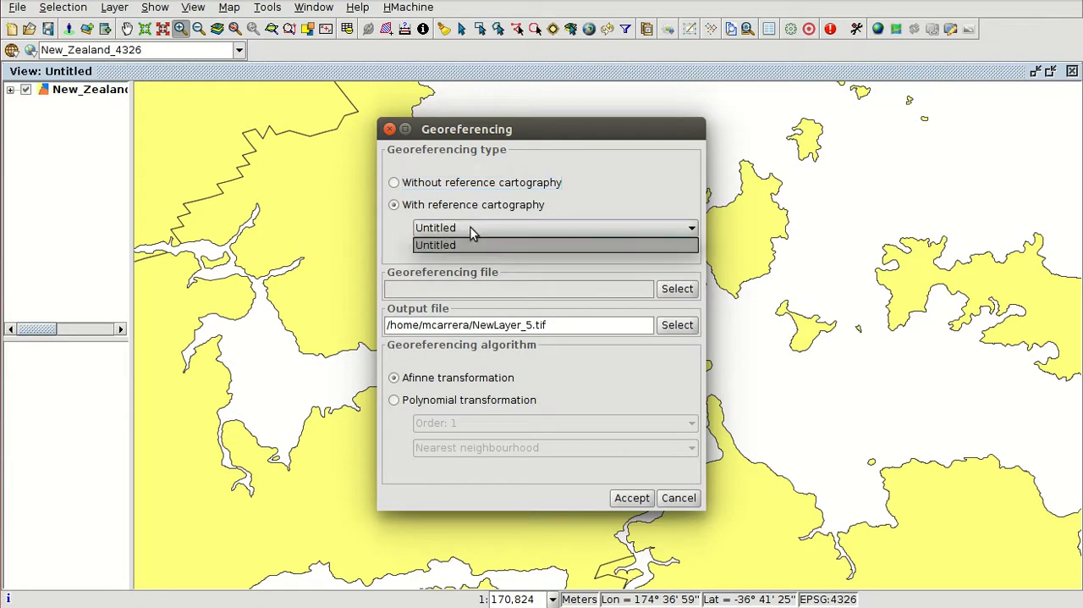
# Step: Choose AucklandMapHochstetter1859.JPG from Module_14 as the georeferencing file and accept the settings with the affine transformation
pyautogui.click(640, 290)
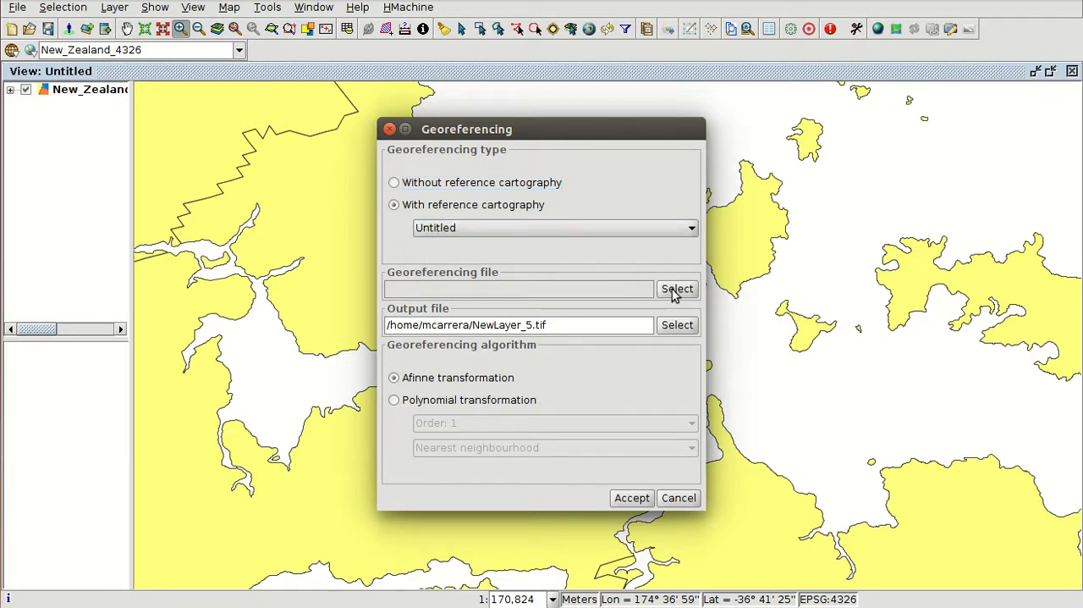
pyautogui.click(665, 291)
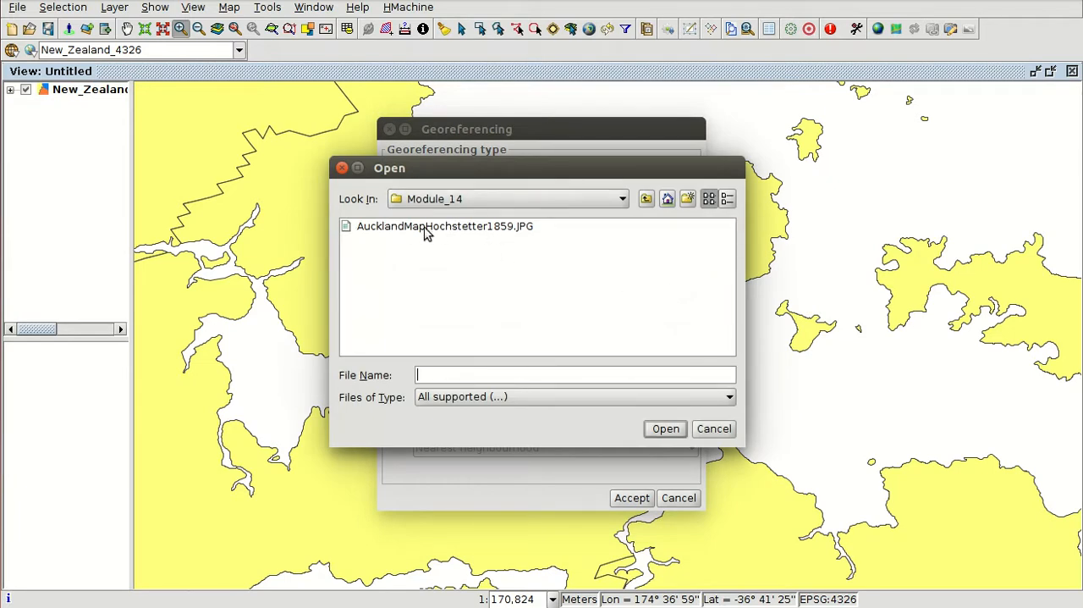
pyautogui.doubleClick(457, 230)
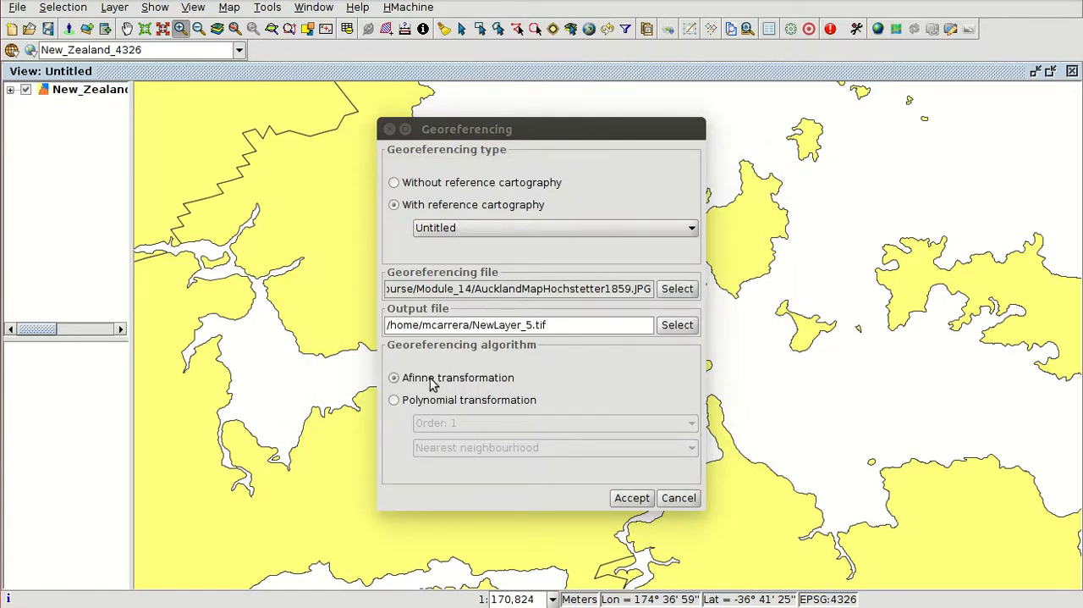
pyautogui.click(633, 498)
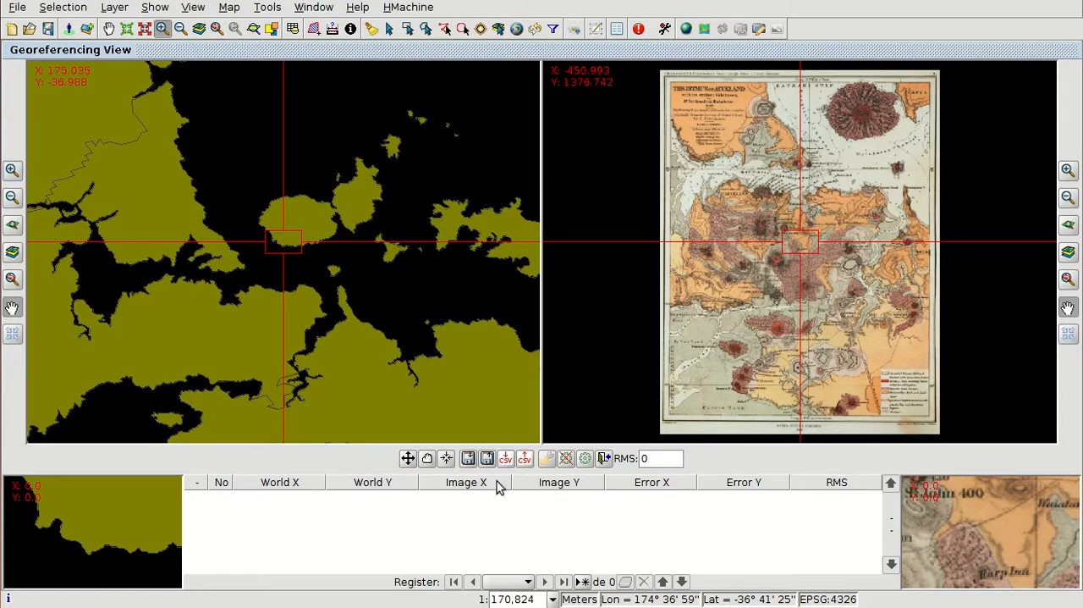
# Step: Add the first control point at the southern tip of the island east of Rangitoto, on both the reference map and the scanned image
pyautogui.click(582, 582)
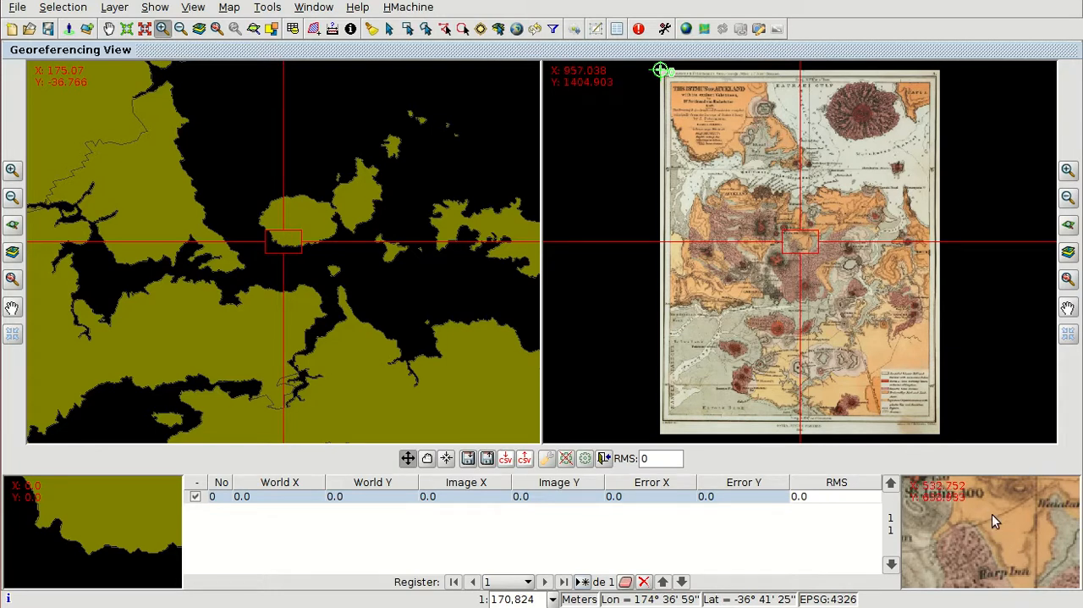
pyautogui.click(1069, 310)
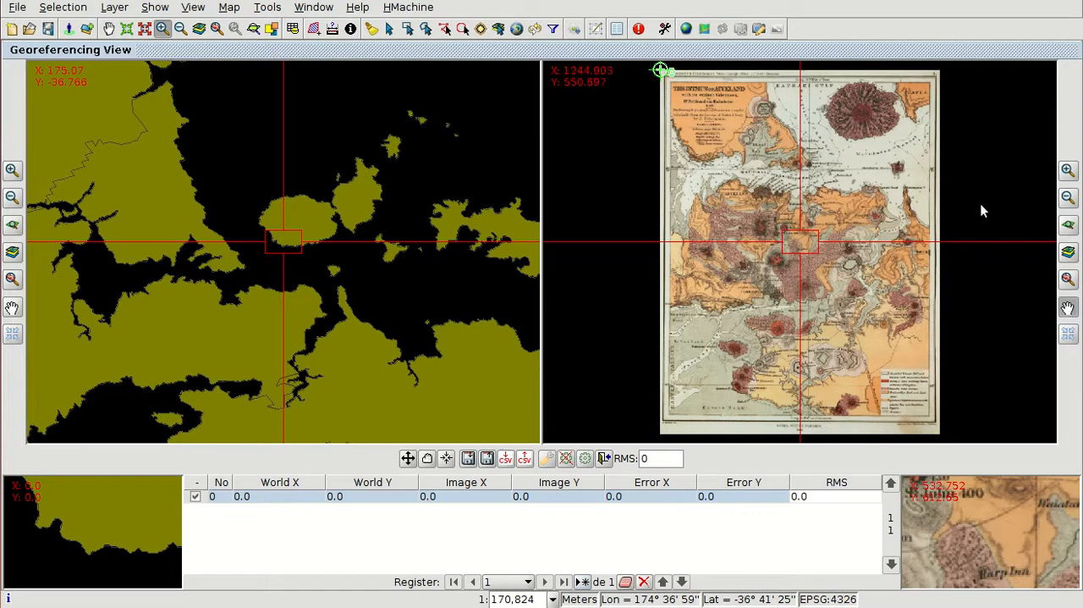
pyautogui.moveTo(919, 125); pyautogui.dragTo(801, 240)
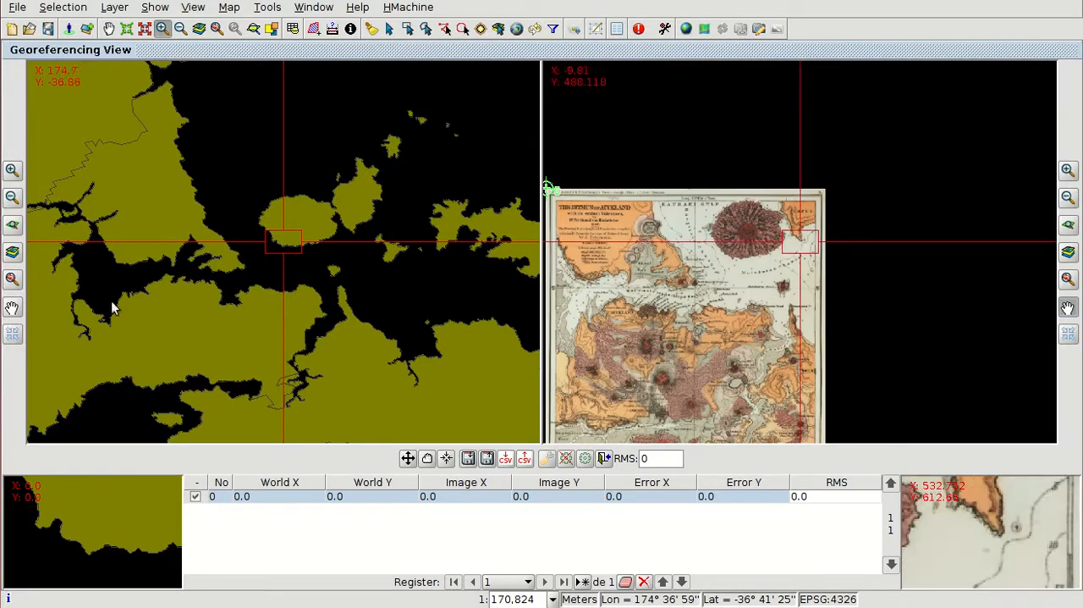
pyautogui.click(13, 308)
pyautogui.moveTo(352, 231); pyautogui.dragTo(285, 239)
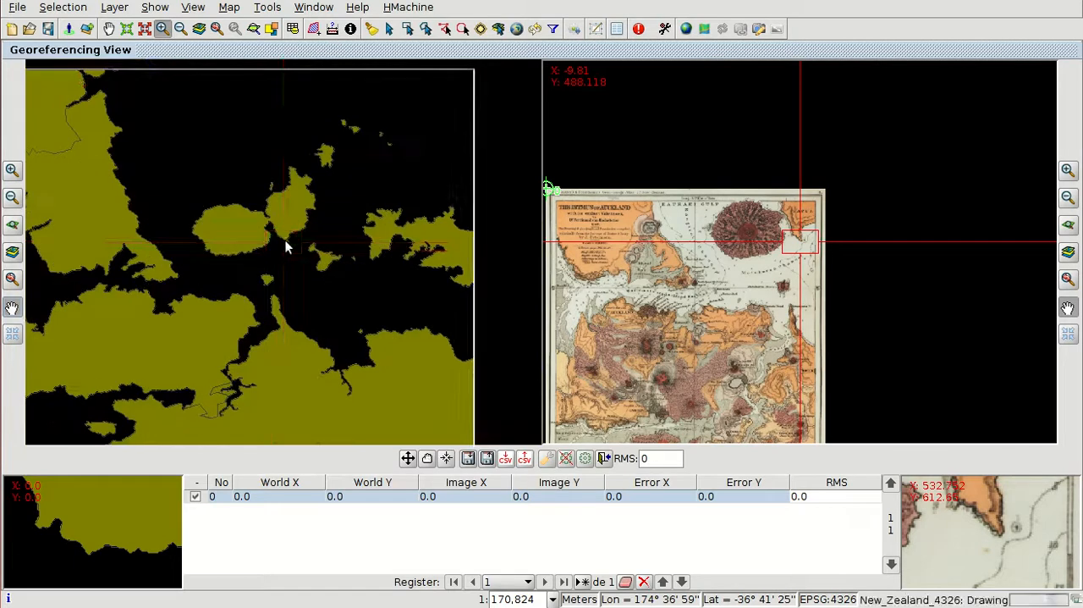
pyautogui.click(408, 458)
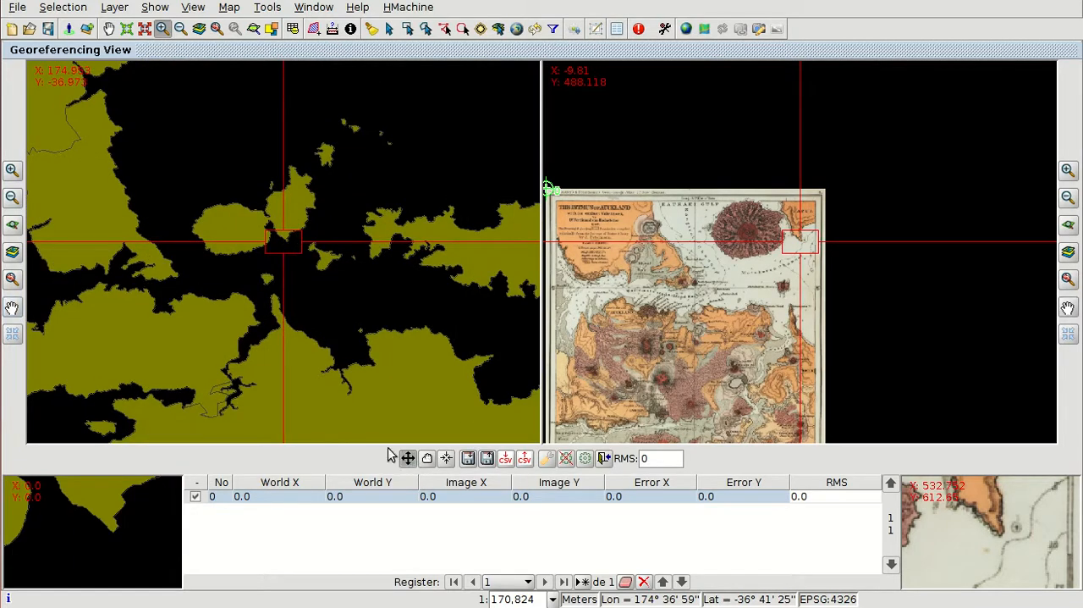
pyautogui.click(112, 532)
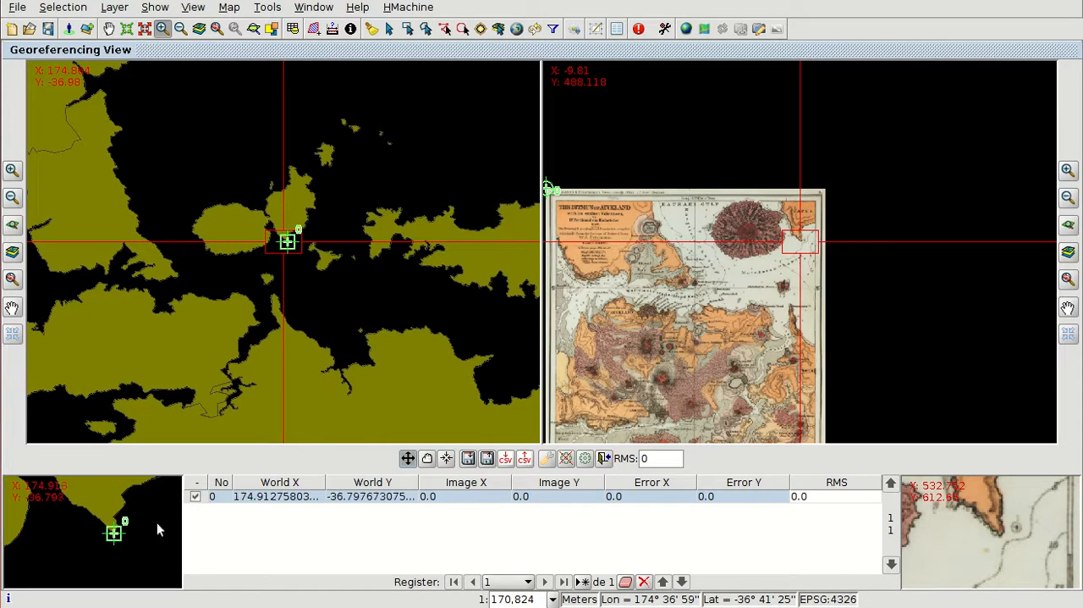
pyautogui.click(1003, 536)
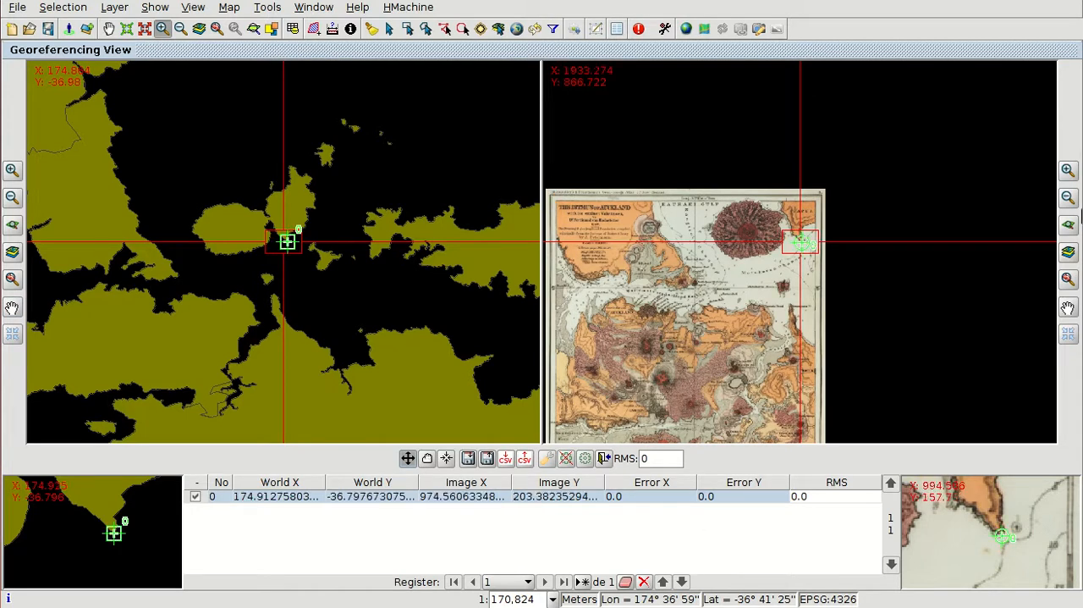
# Step: Refine the first control point's position on the scanned image so it sits exactly on the island's southern tip
pyautogui.click(1069, 170)
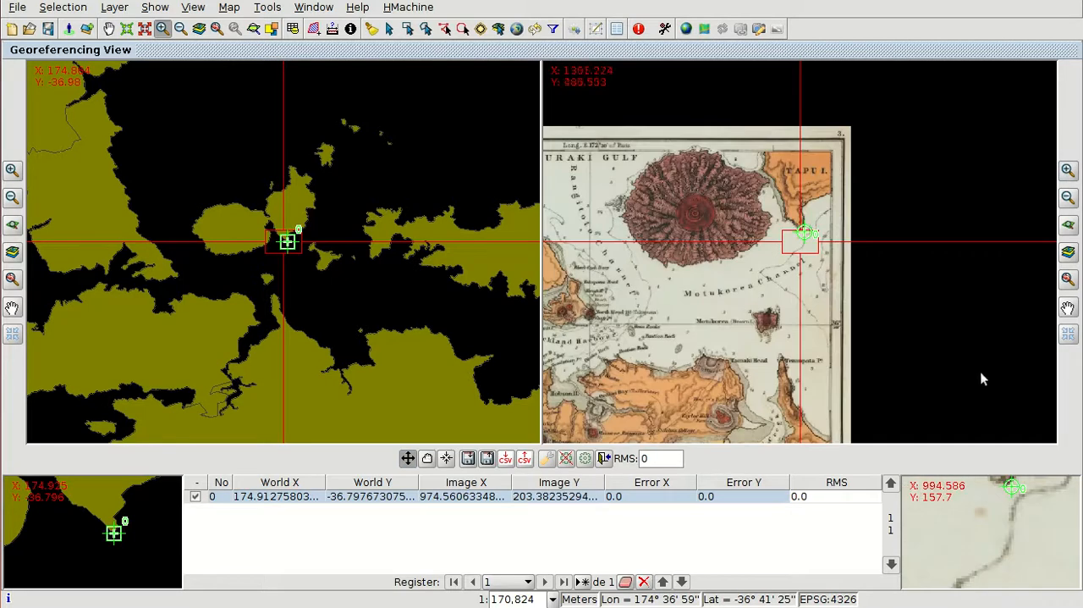
pyautogui.click(1068, 306)
pyautogui.moveTo(1017, 305); pyautogui.dragTo(1013, 315)
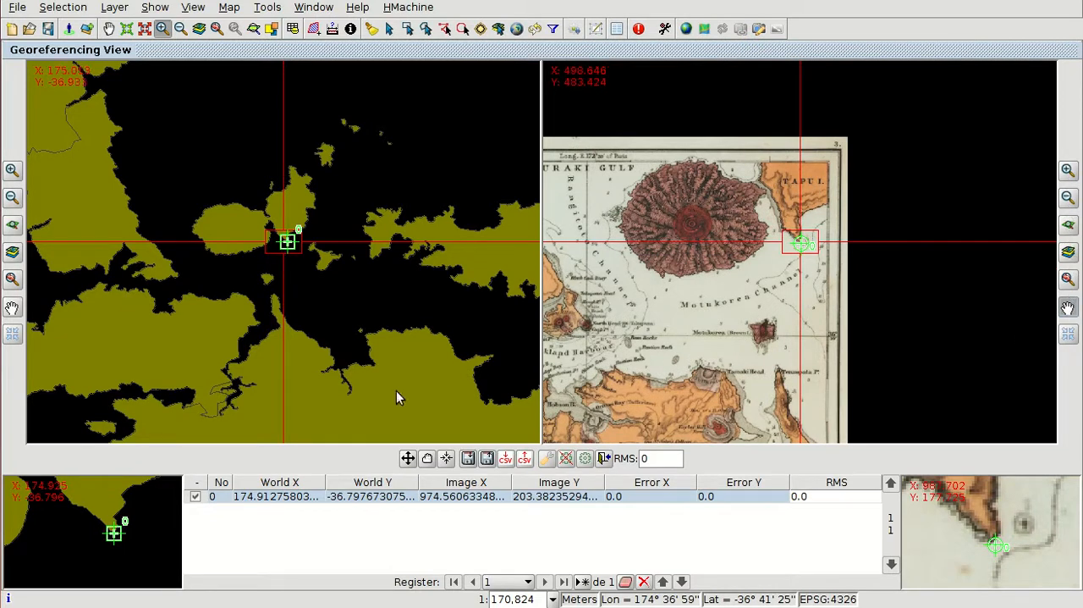
pyautogui.click(406, 457)
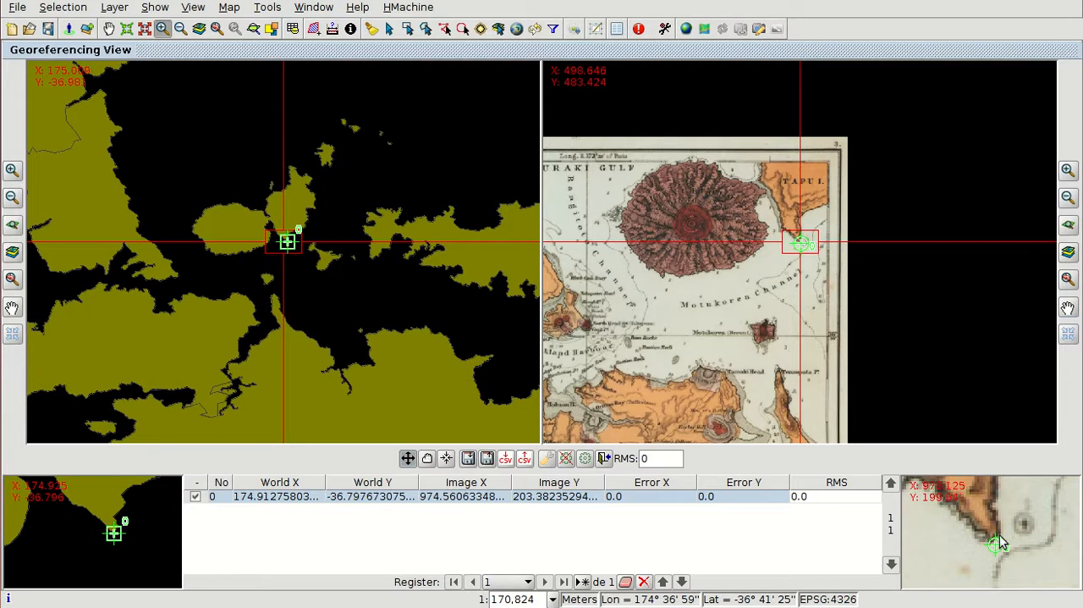
pyautogui.moveTo(996, 546); pyautogui.dragTo(991, 539)
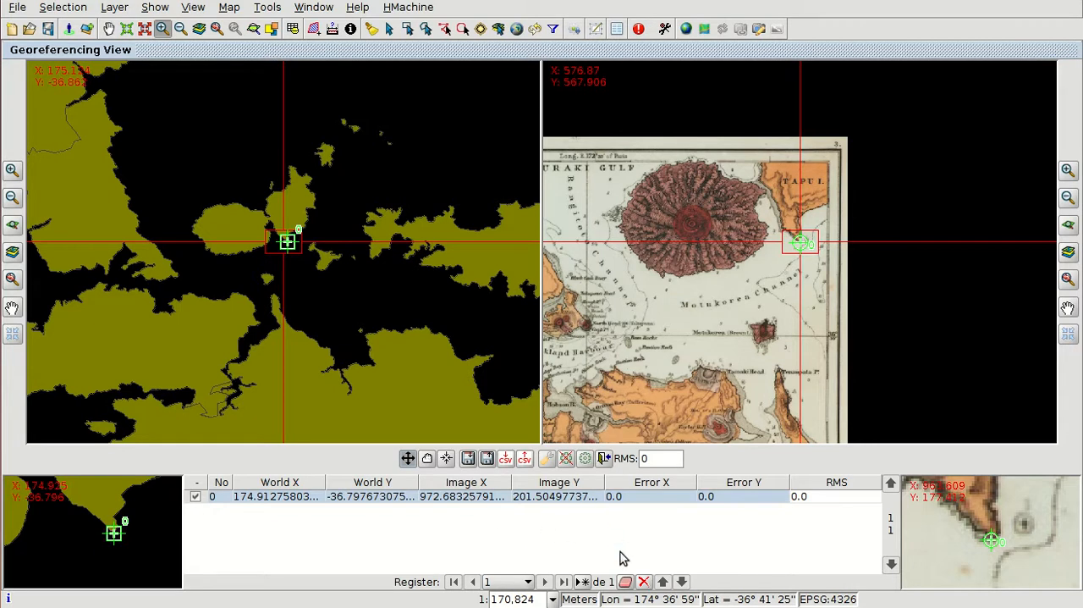
# Step: Add a second control point at the tip of Stokes Point, north of Auckland across the harbour, on both the reference map and the scanned image
pyautogui.click(582, 581)
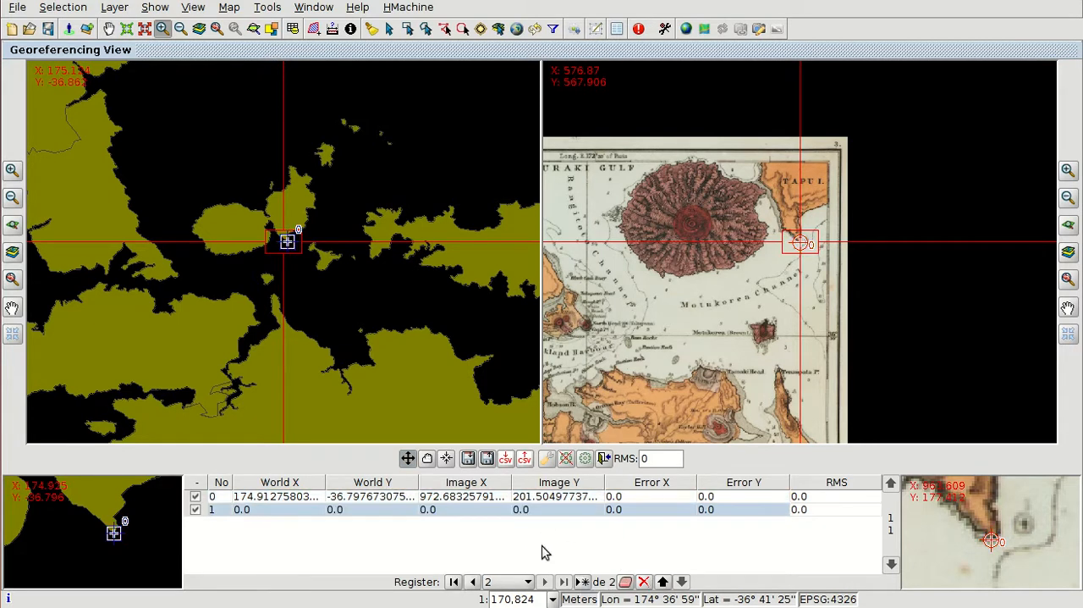
pyautogui.click(11, 196)
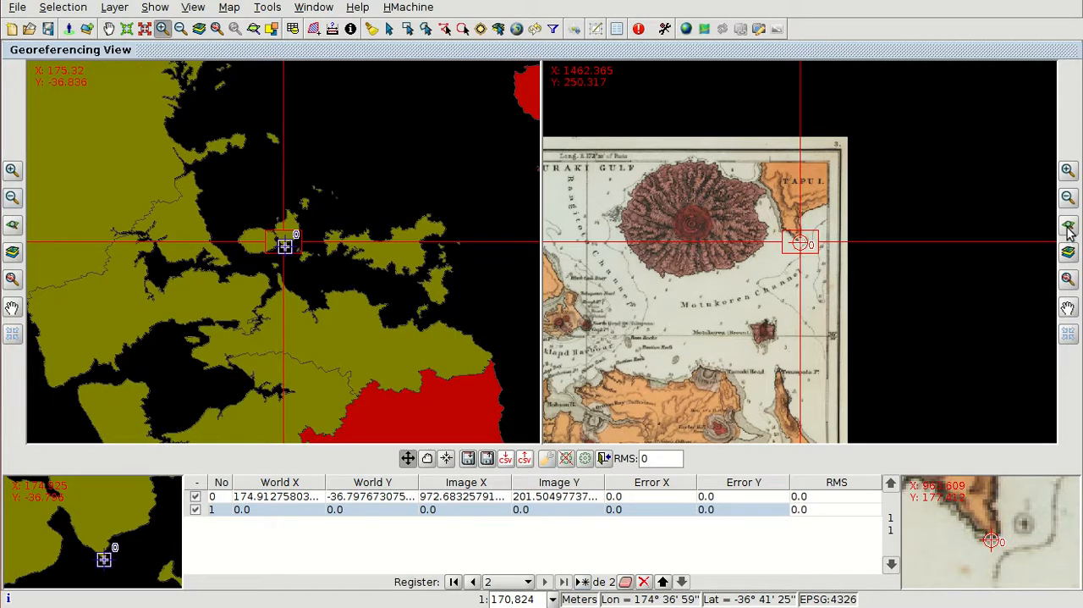
pyautogui.click(1068, 196)
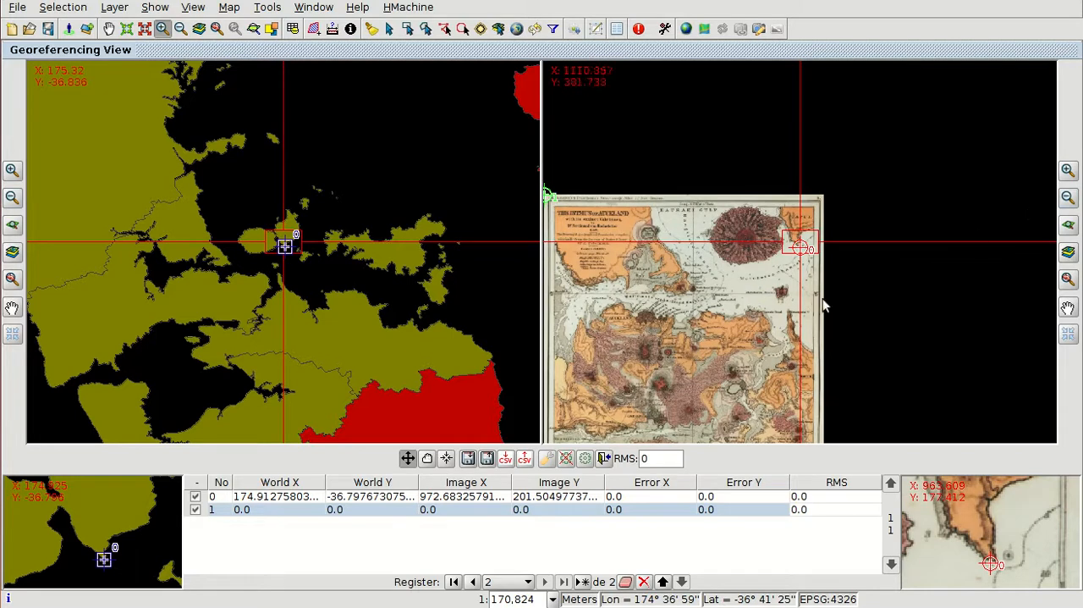
pyautogui.click(1068, 309)
pyautogui.moveTo(901, 305); pyautogui.dragTo(943, 245)
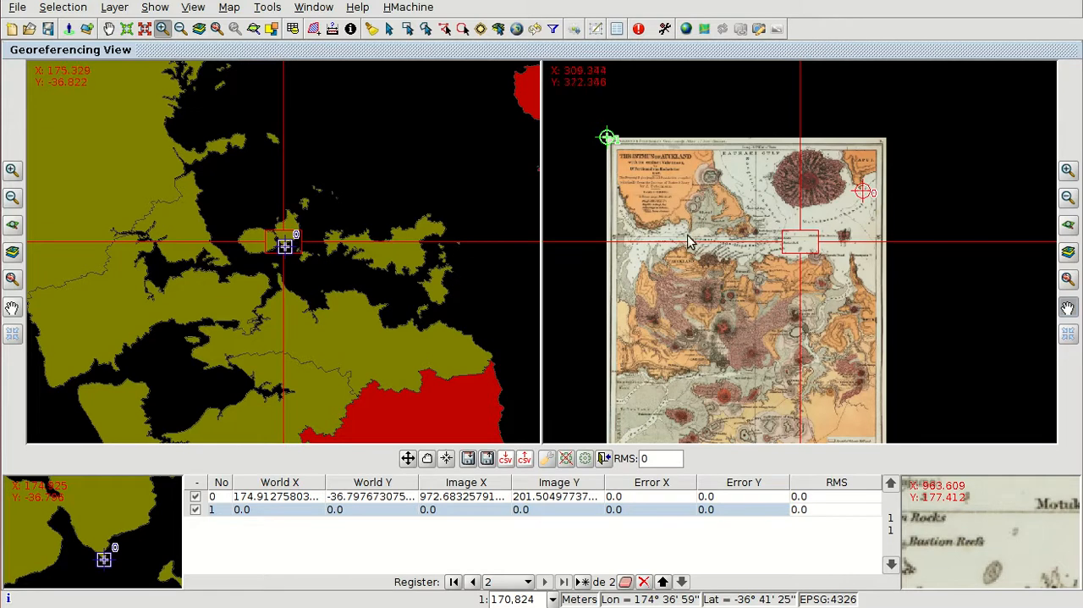
pyautogui.click(1068, 306)
pyautogui.moveTo(694, 230); pyautogui.dragTo(804, 244)
pyautogui.click(12, 307)
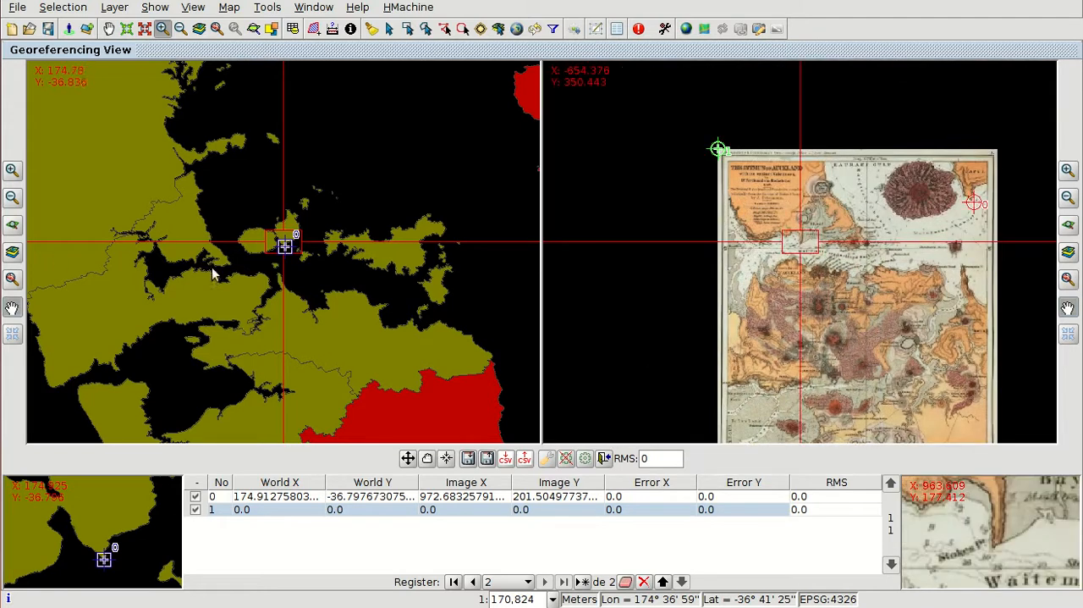
pyautogui.moveTo(196, 267); pyautogui.dragTo(289, 259)
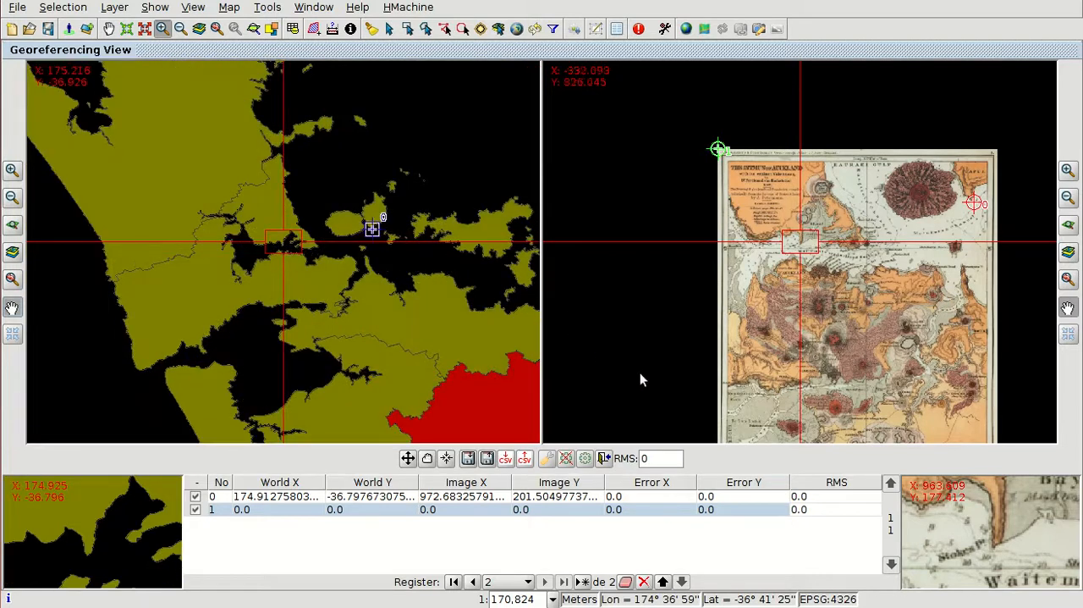
pyautogui.click(1068, 171)
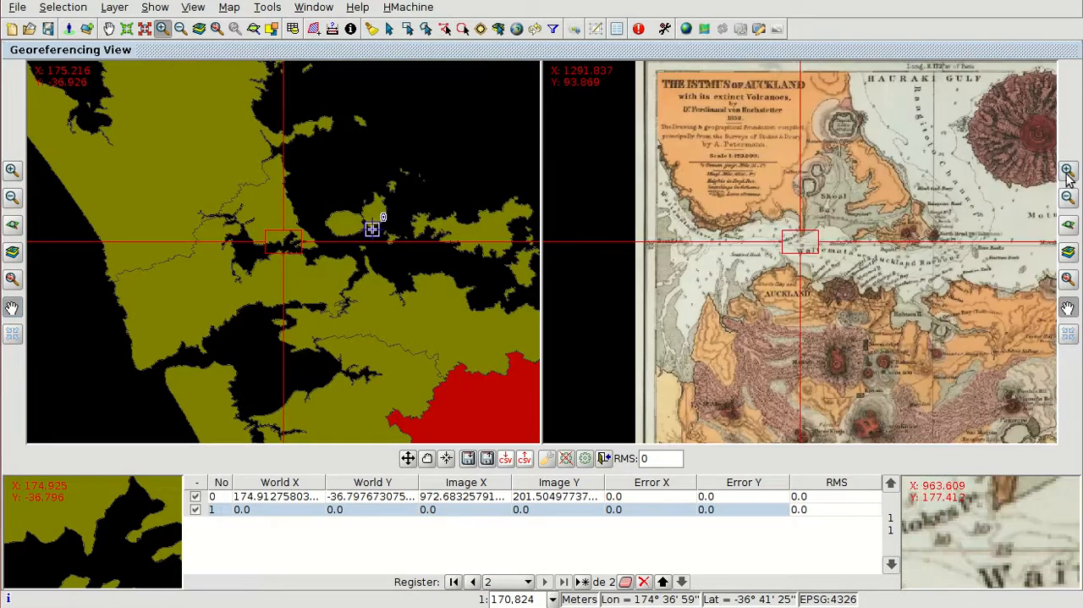
pyautogui.click(13, 170)
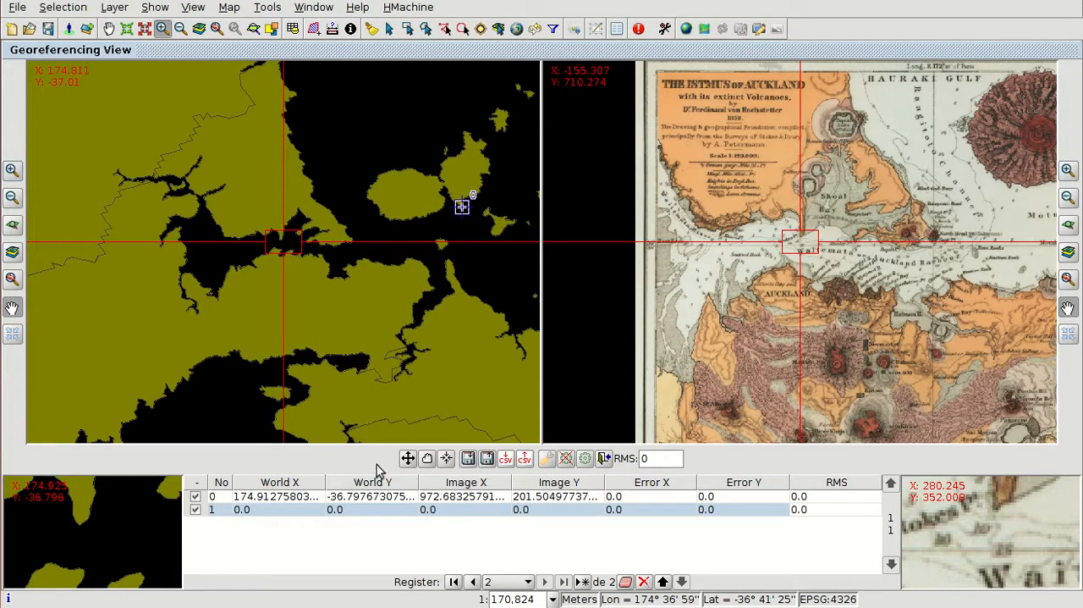
pyautogui.click(407, 458)
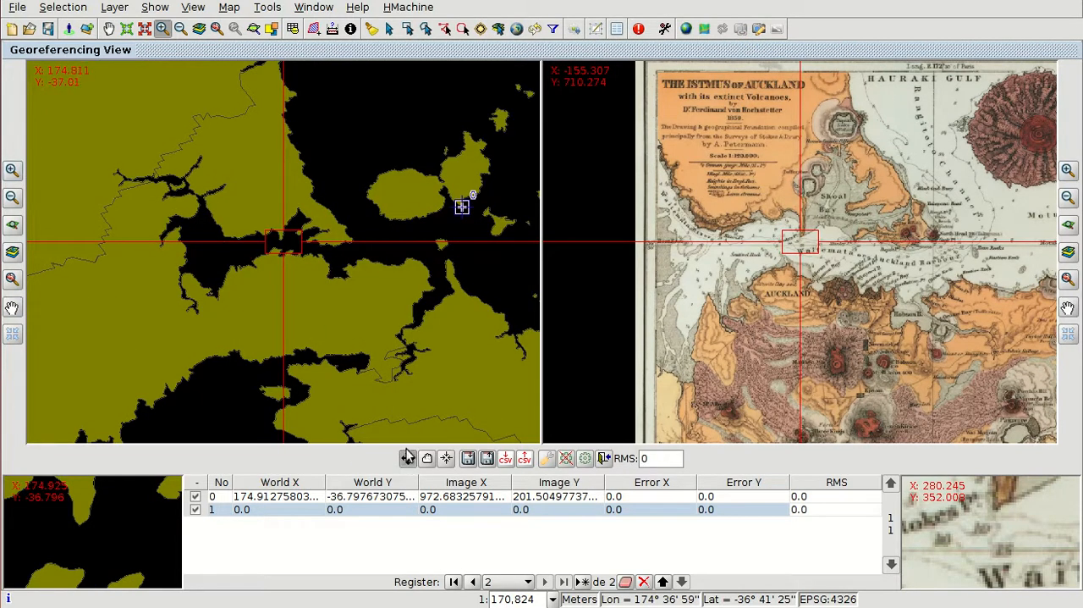
pyautogui.click(79, 523)
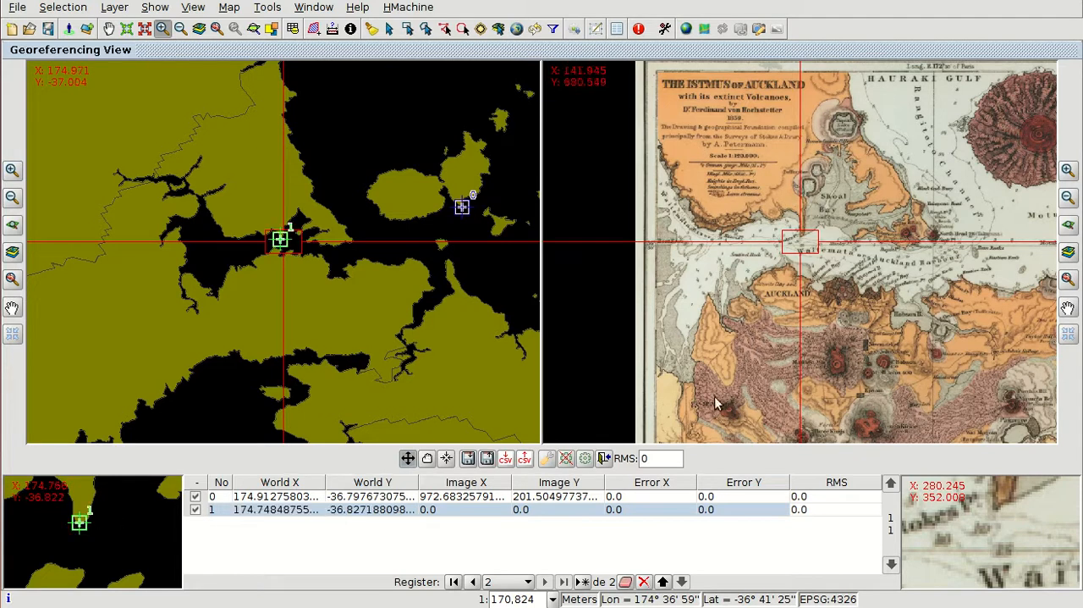
pyautogui.click(995, 509)
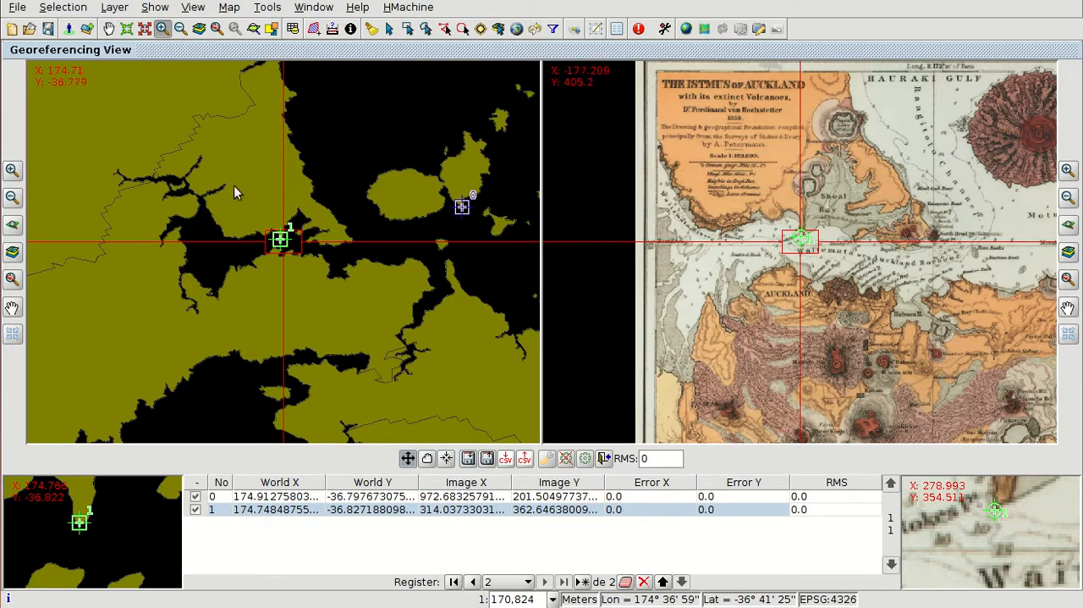
# Step: Add a third, empty control point to the control point table
pyautogui.click(12, 197)
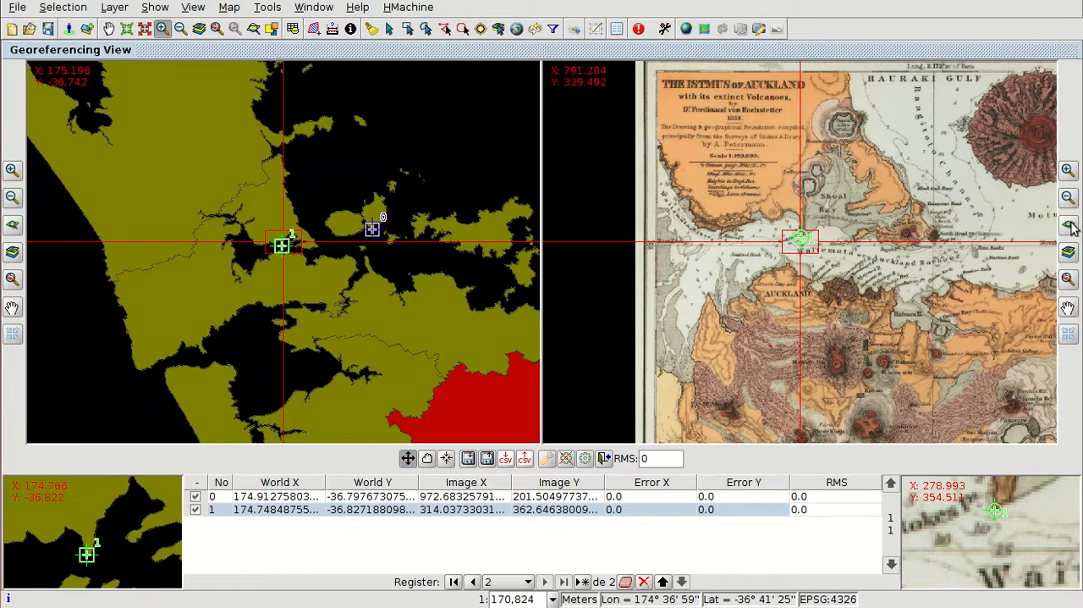
pyautogui.click(1068, 197)
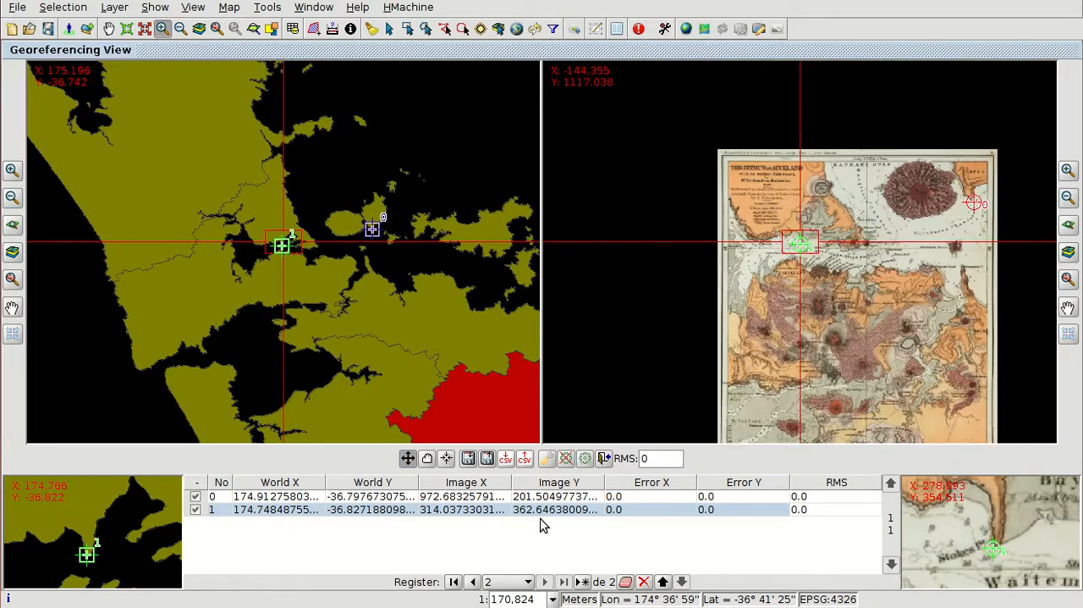
pyautogui.click(582, 582)
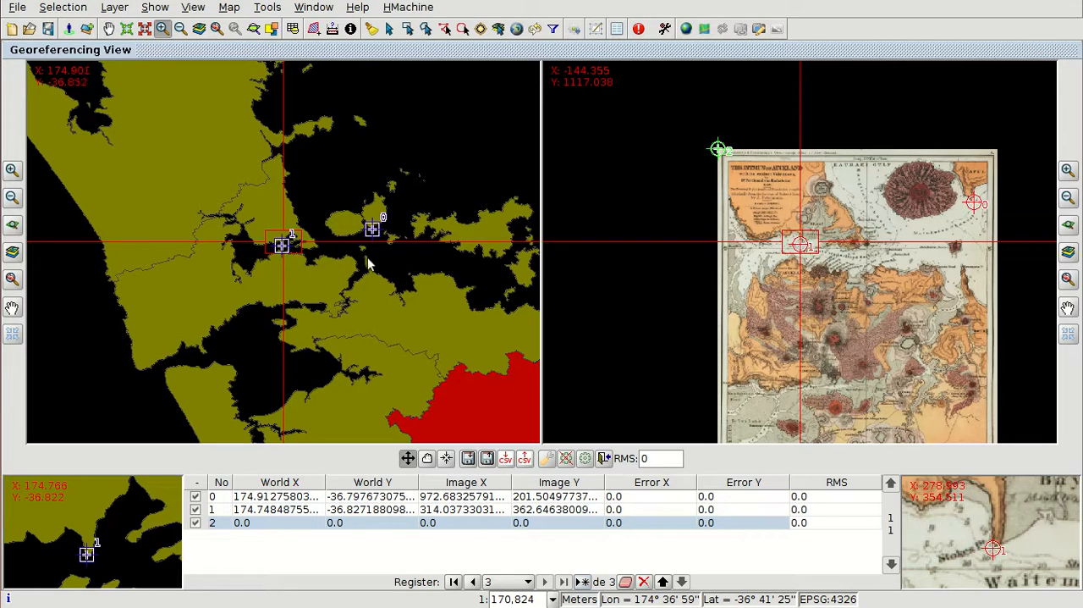
# Step: Place the third control point at the northern tip of the narrow peninsula east of Tamaki Head on both the reference map and the scanned image
pyautogui.click(12, 172)
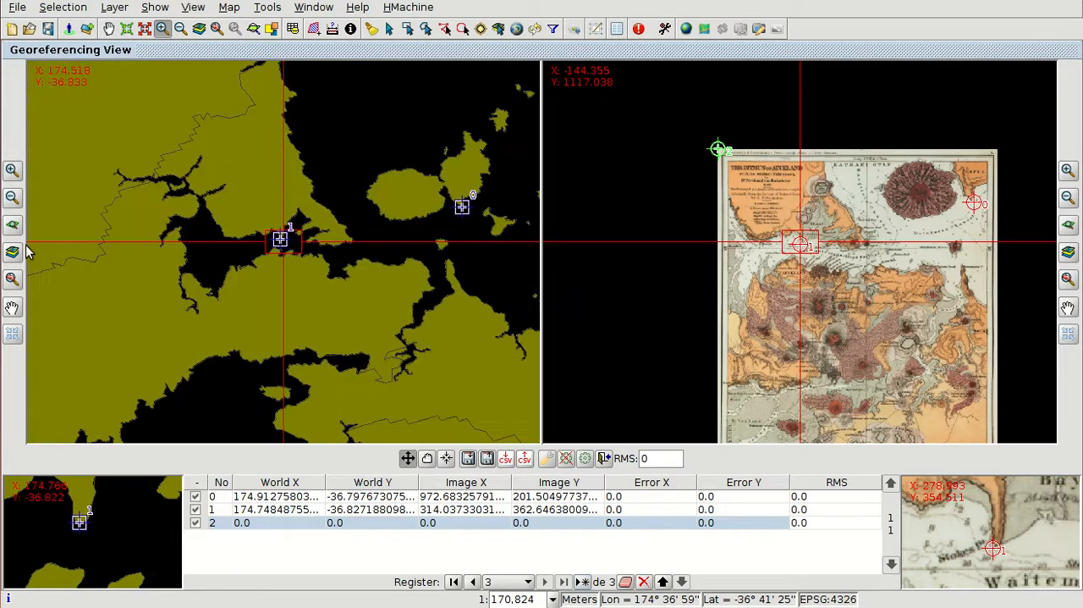
pyautogui.click(12, 309)
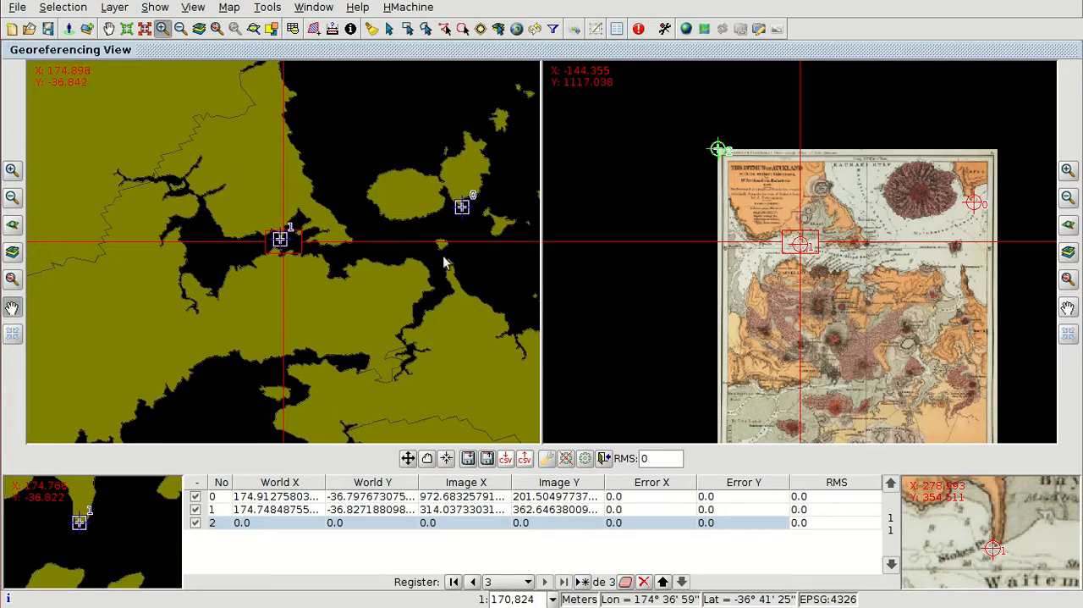
pyautogui.moveTo(448, 266); pyautogui.dragTo(298, 269)
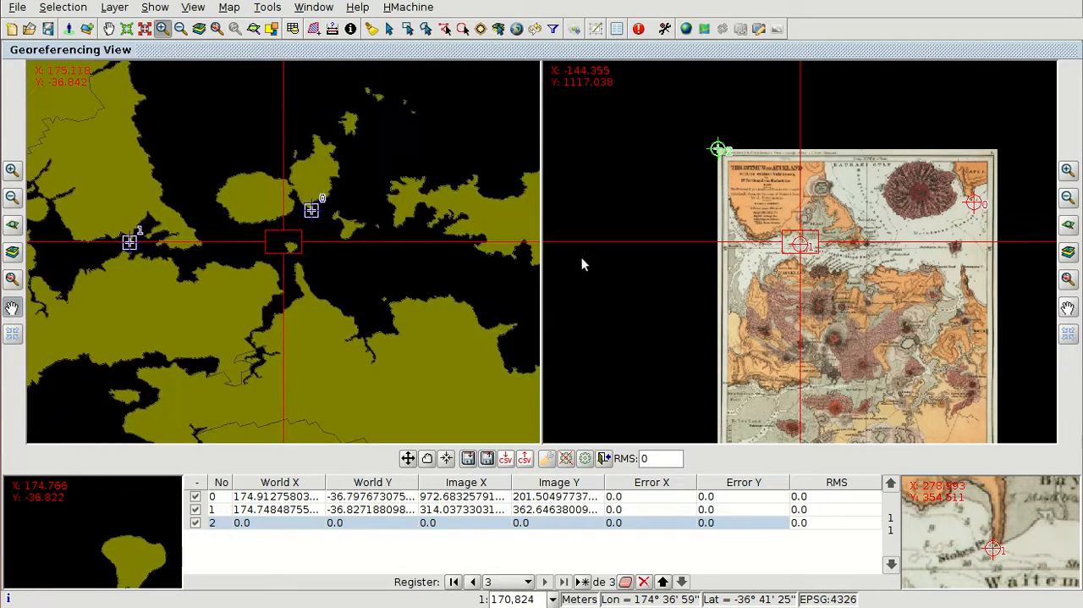
pyautogui.click(1068, 309)
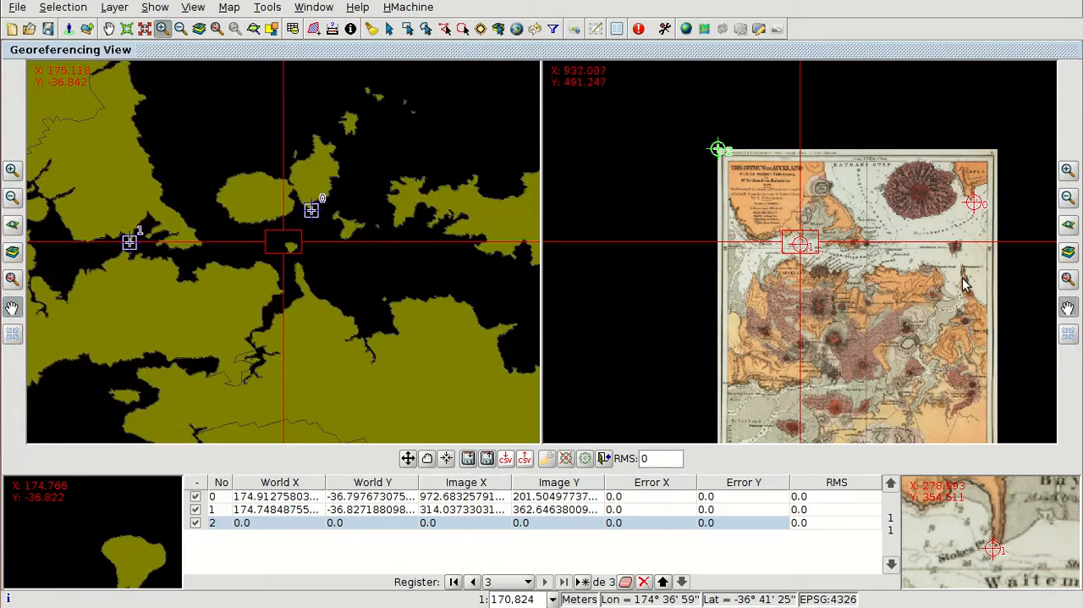
pyautogui.moveTo(963, 282); pyautogui.dragTo(806, 246)
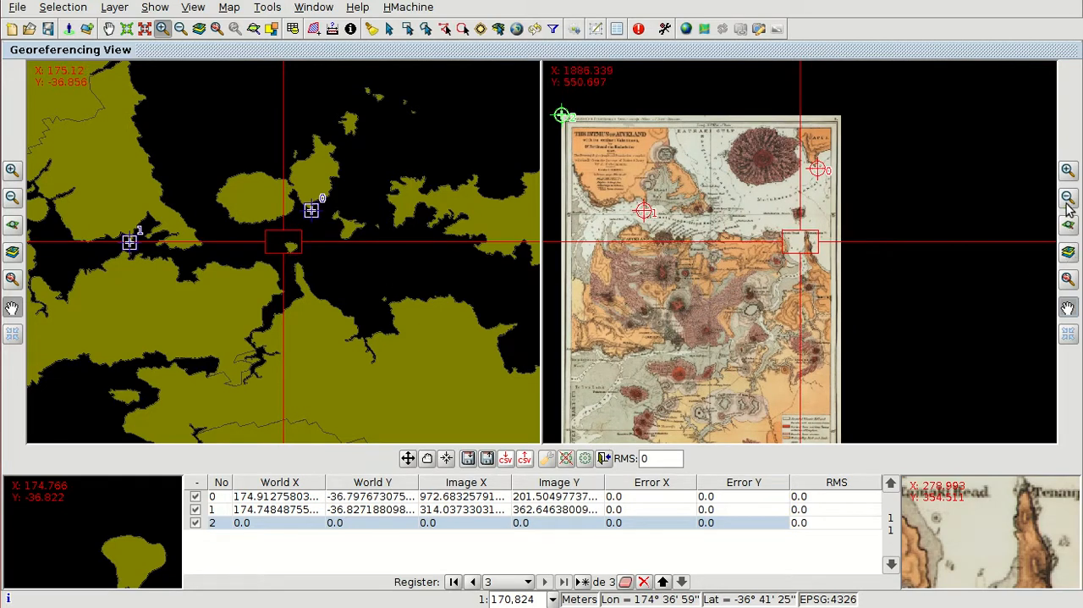
pyautogui.click(1069, 171)
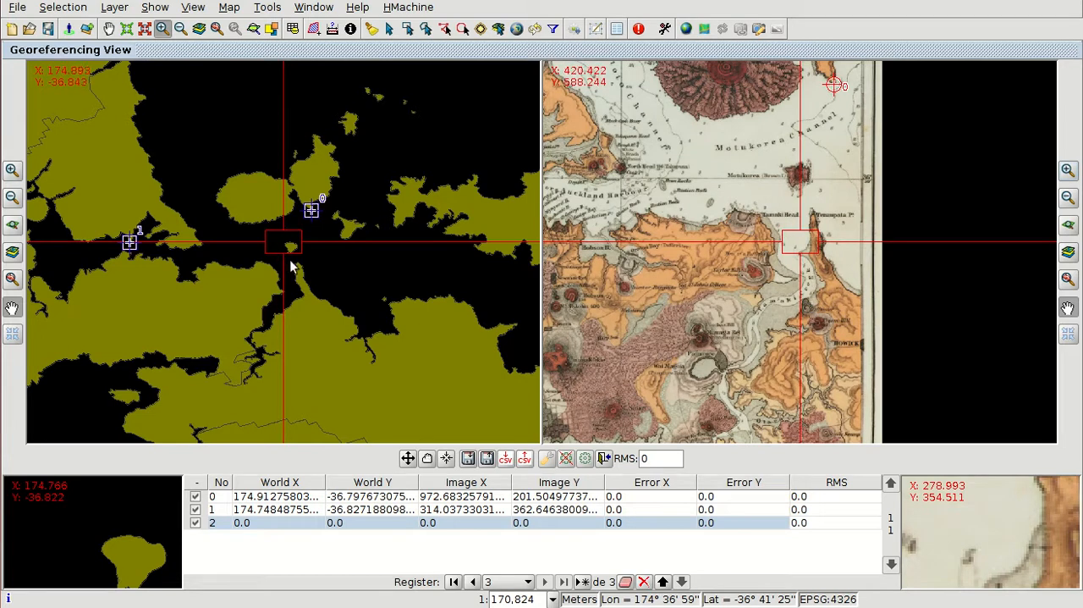
pyautogui.moveTo(168, 303); pyautogui.dragTo(154, 285)
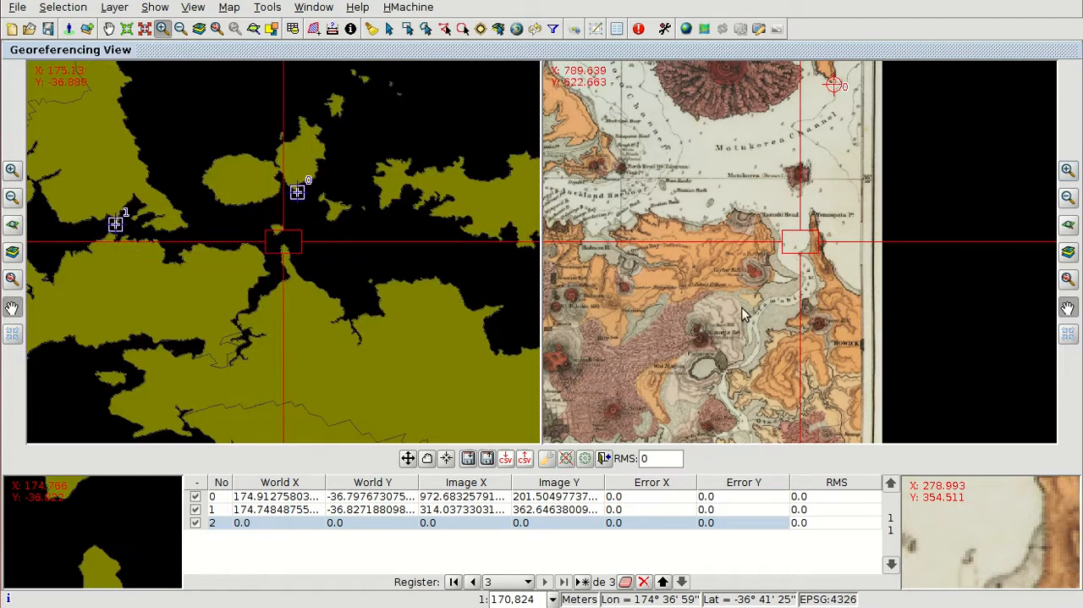
pyautogui.moveTo(763, 317); pyautogui.dragTo(747, 344)
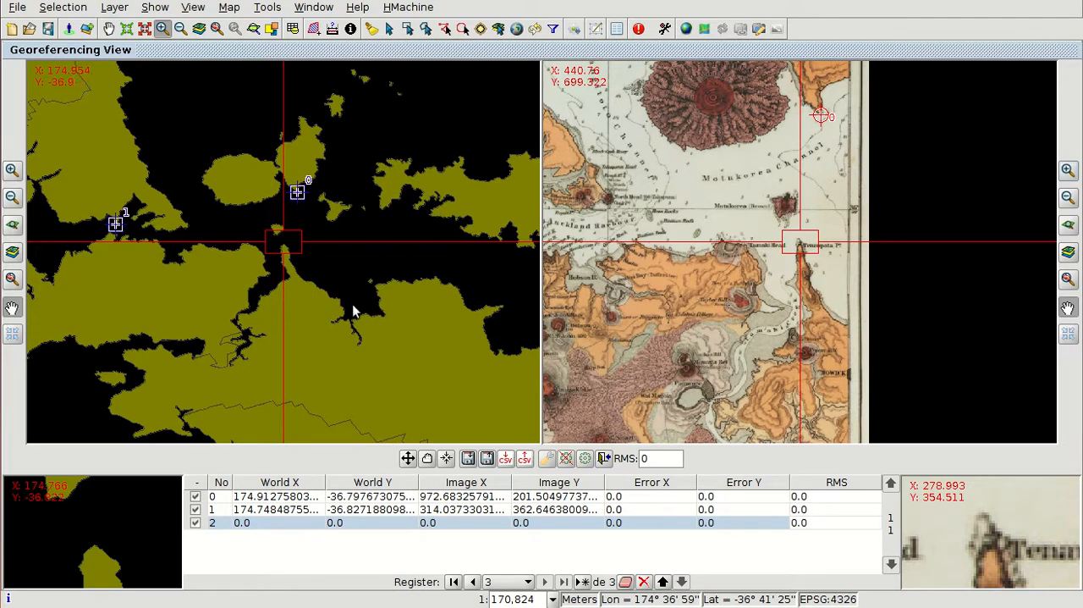
pyautogui.click(408, 458)
pyautogui.click(283, 244)
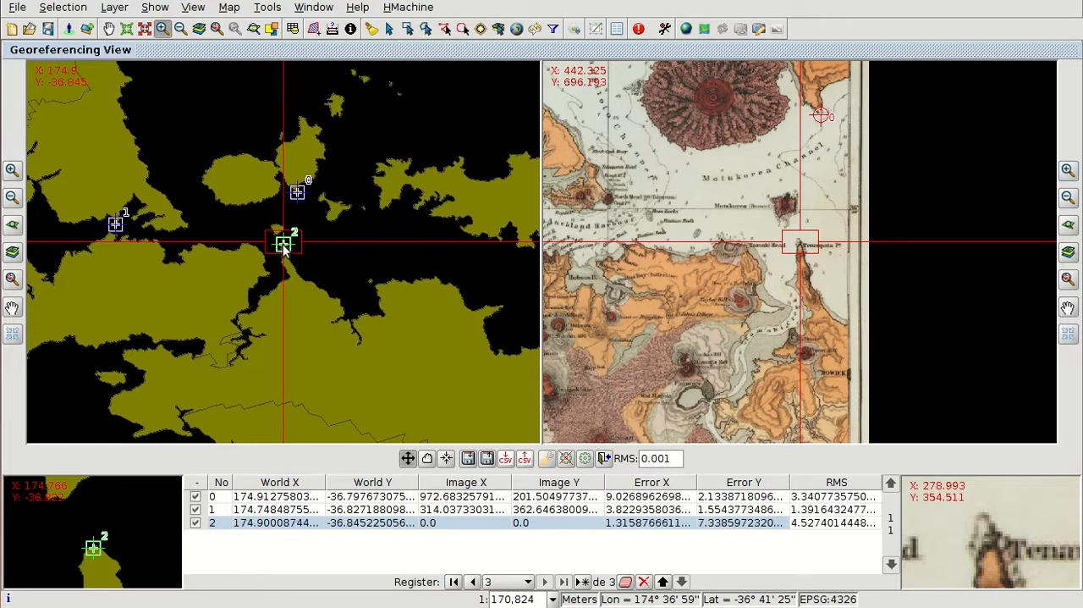
pyautogui.moveTo(95, 551); pyautogui.dragTo(94, 547)
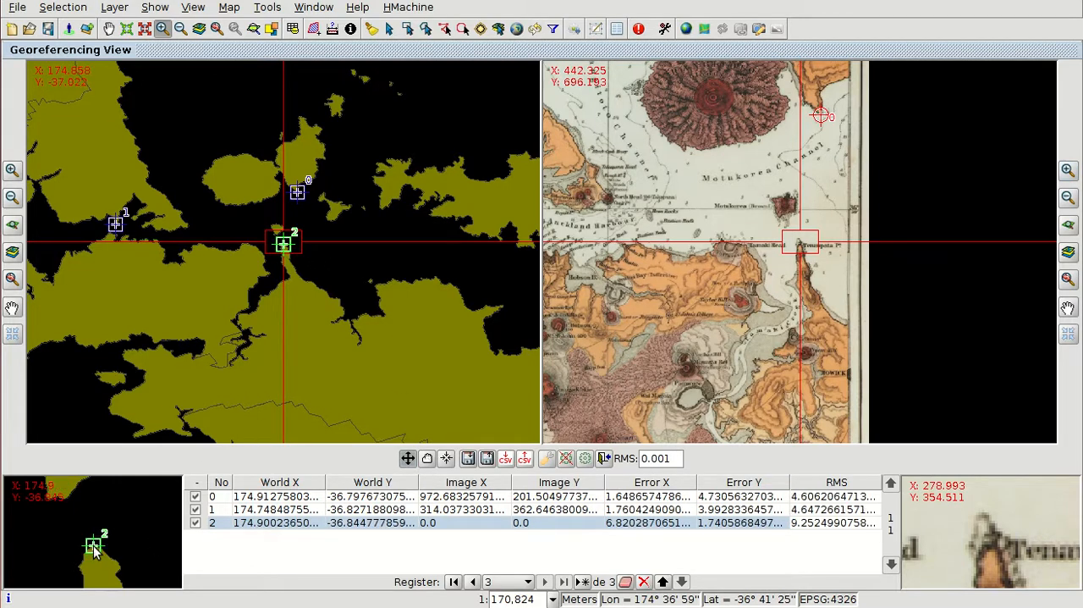
pyautogui.click(989, 546)
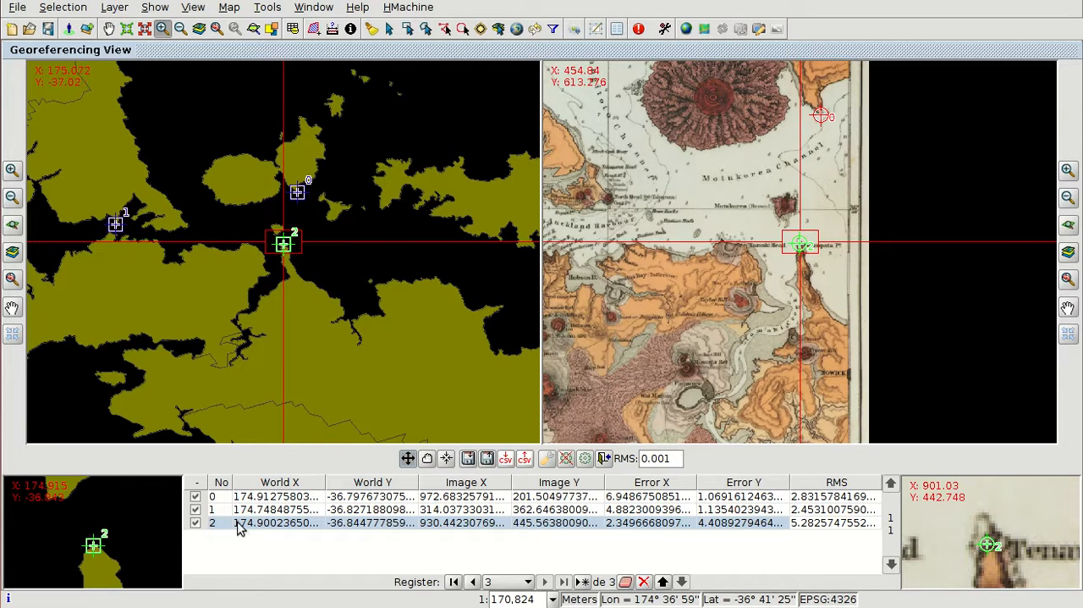
# Step: Disable and re-enable control point 1, and test the georeferencing with the recommended pixel size
pyautogui.click(195, 510)
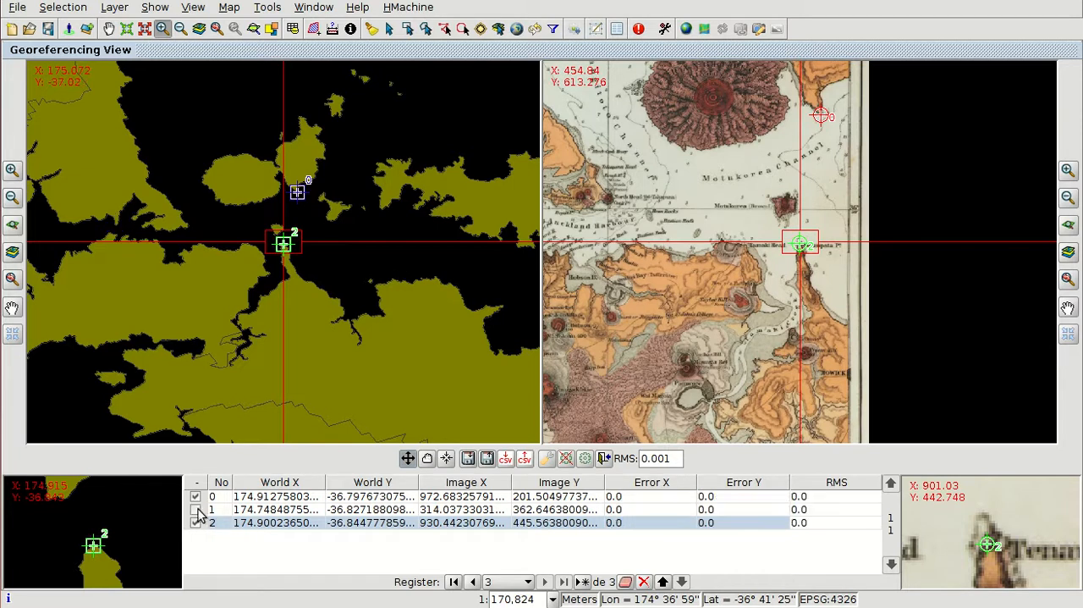
pyautogui.click(195, 510)
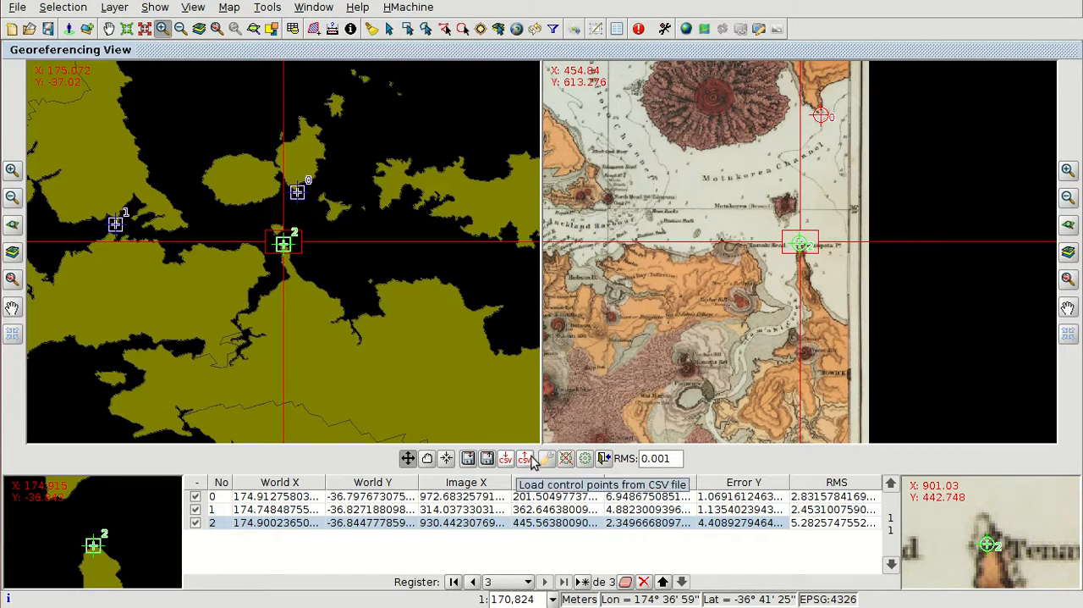
pyautogui.click(586, 458)
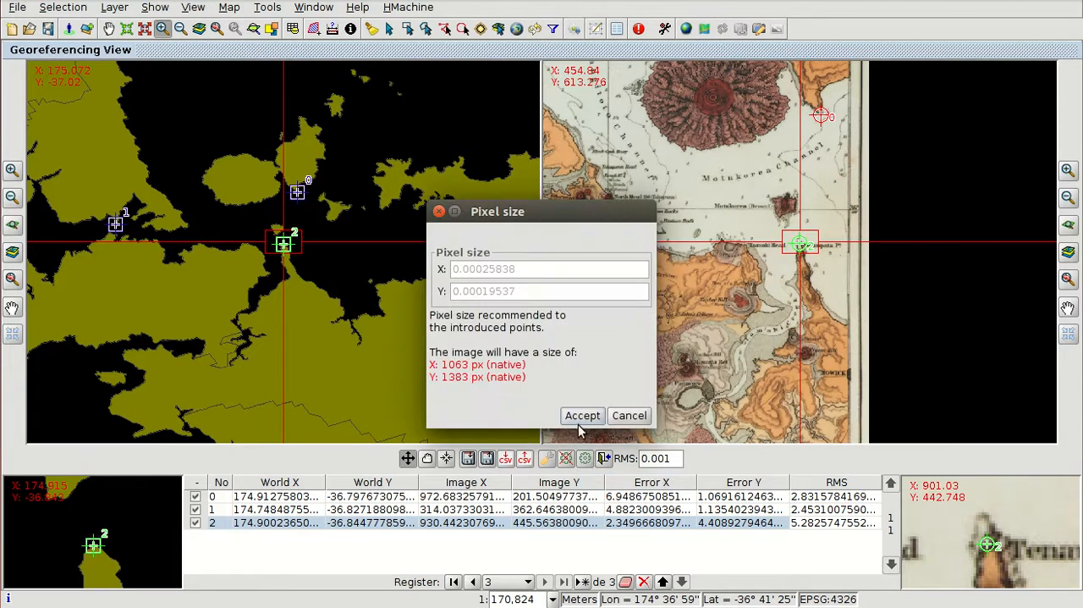
pyautogui.click(582, 415)
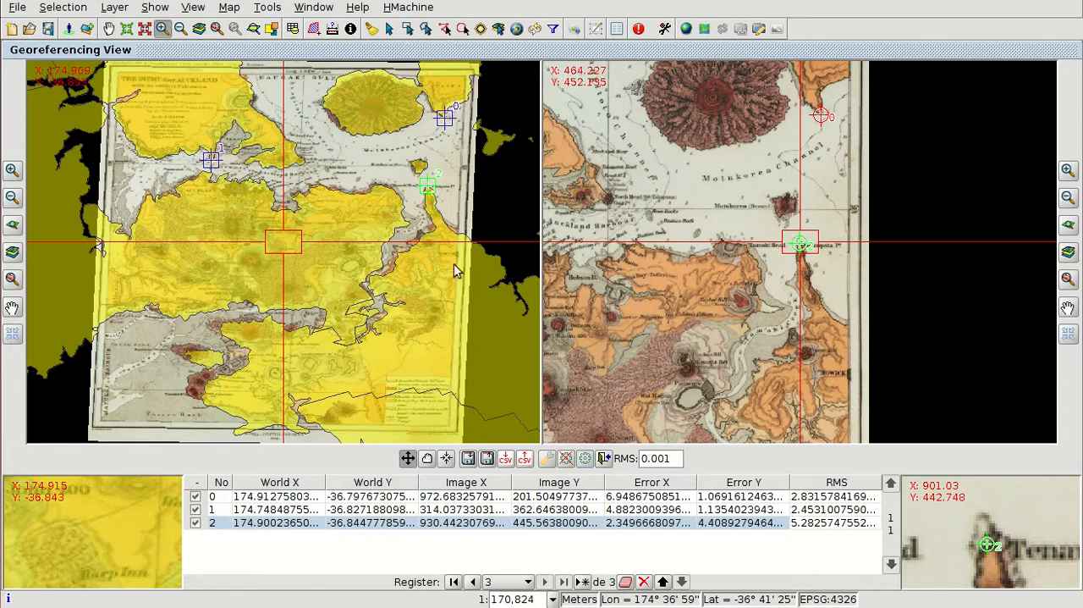
# Step: End the georeferencing, save the new transformation as the raster's default and load the result in the view
pyautogui.click(605, 458)
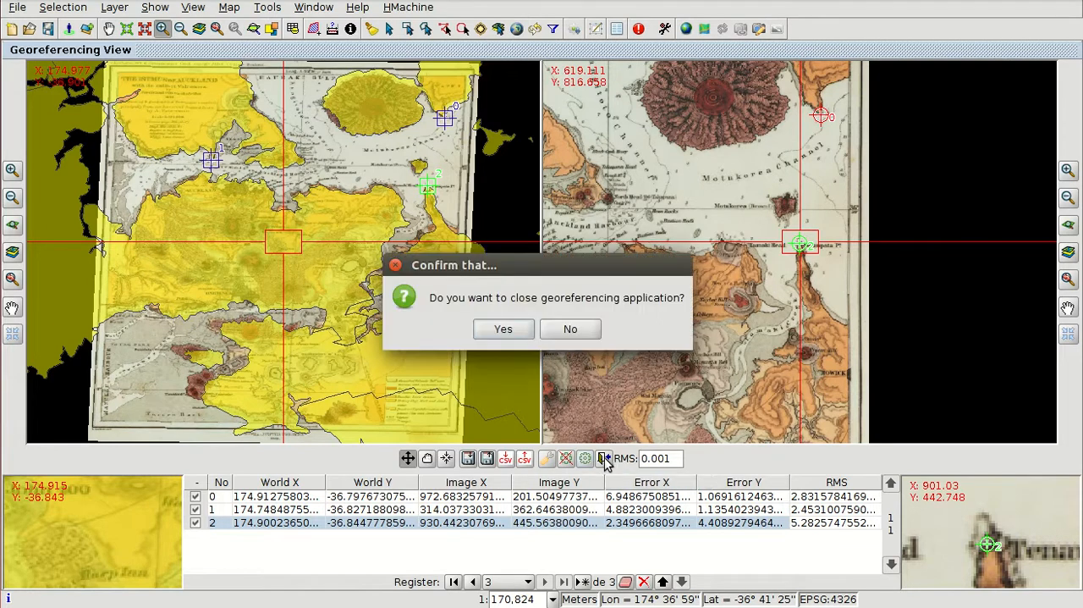
pyautogui.click(503, 330)
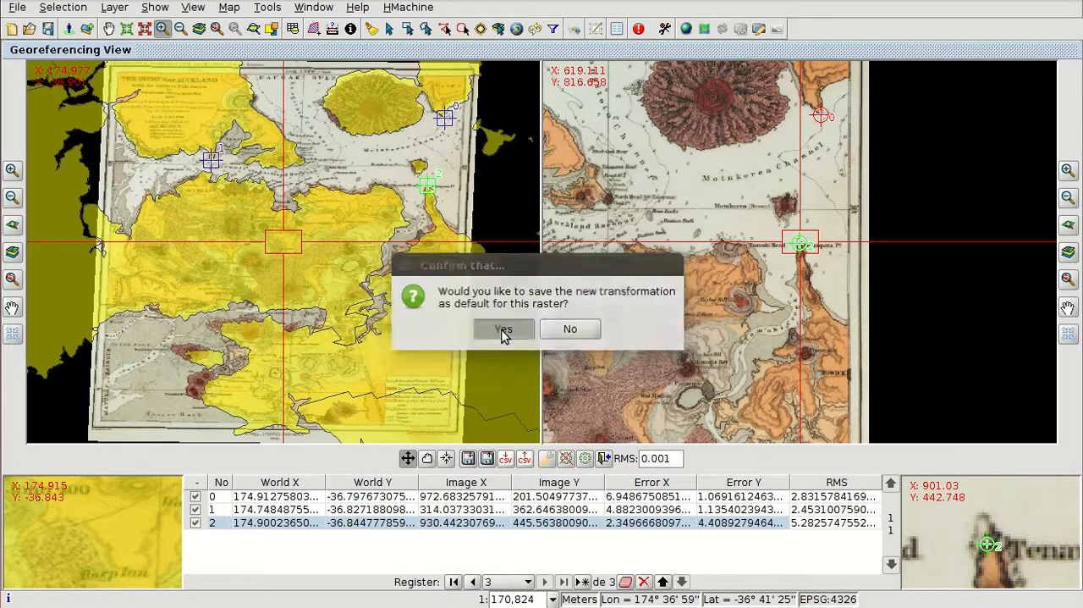
pyautogui.click(502, 330)
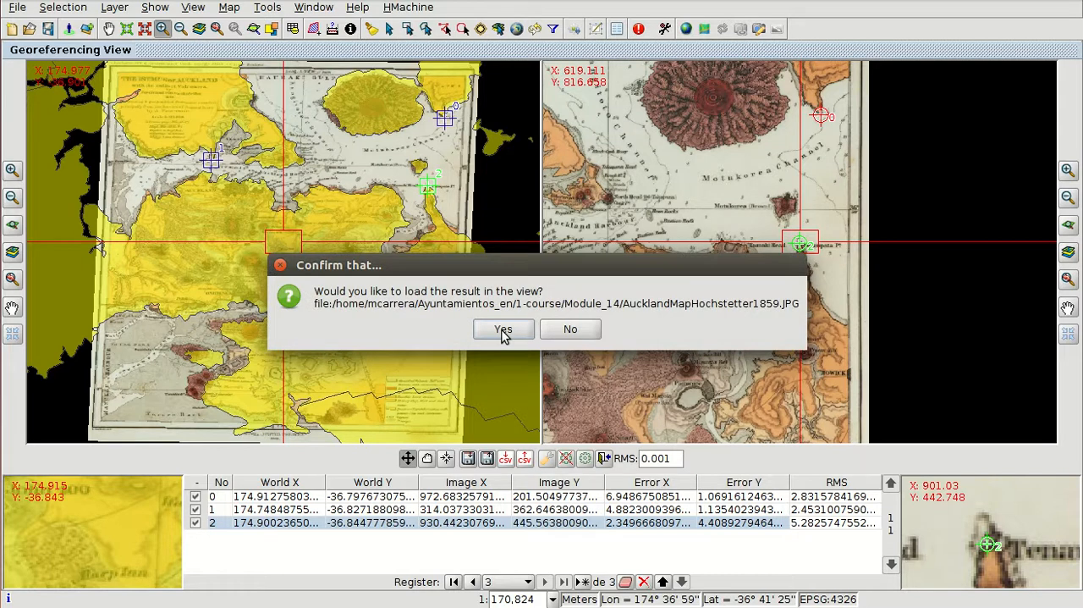
pyautogui.click(502, 330)
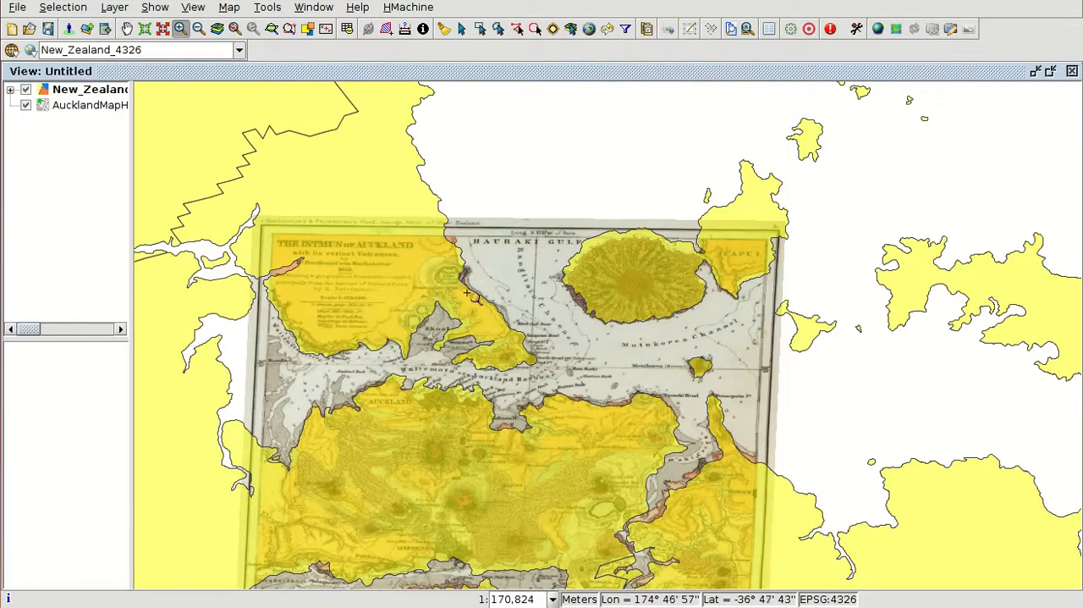
# Step: Examine how the georeferenced map's coastline fits the New Zealand layer around Auckland Harbour at several scales
pyautogui.moveTo(431, 336); pyautogui.dragTo(596, 427)
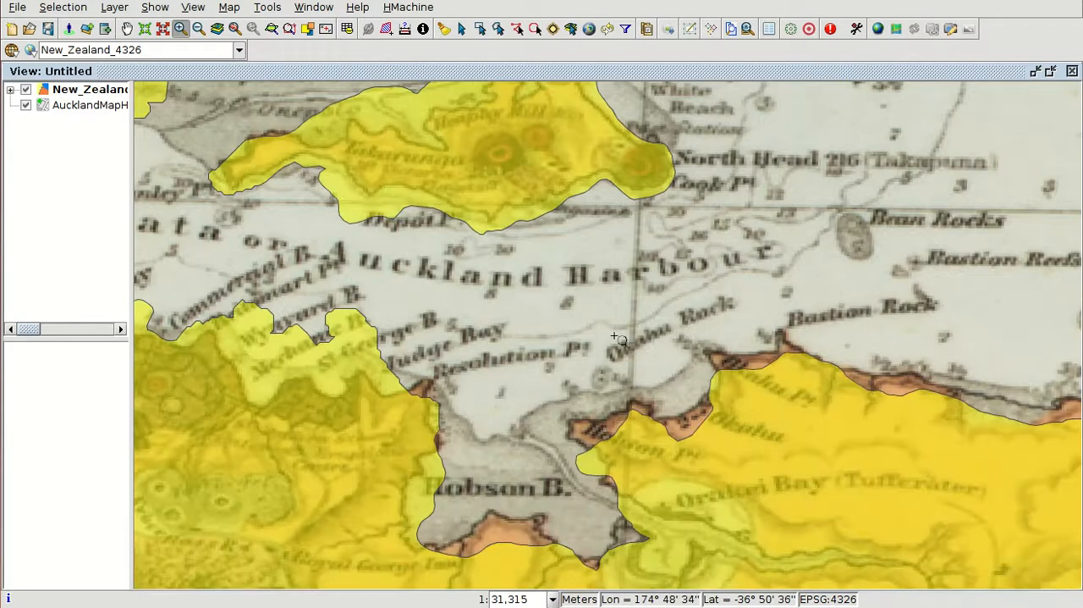
pyautogui.scroll(-2, 539, 356)
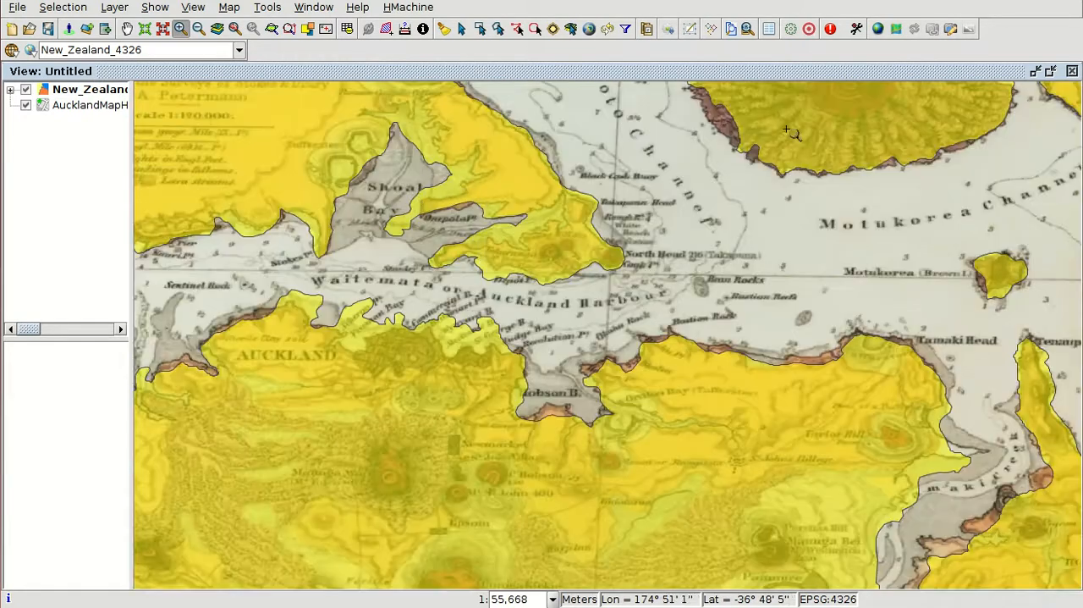
pyautogui.scroll(-2, 794, 218)
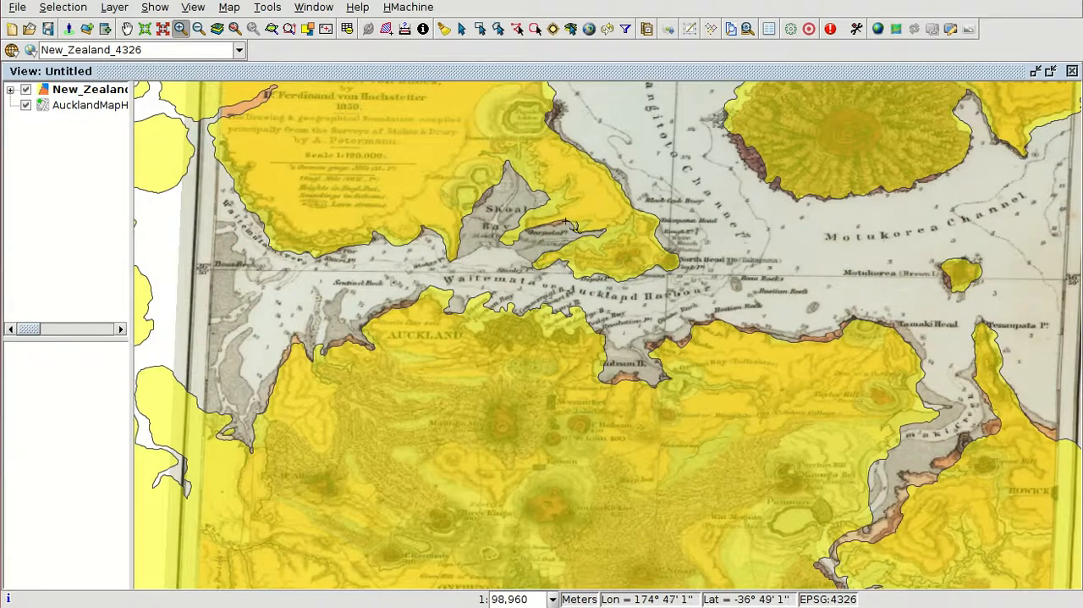
pyautogui.scroll(2, 529, 230)
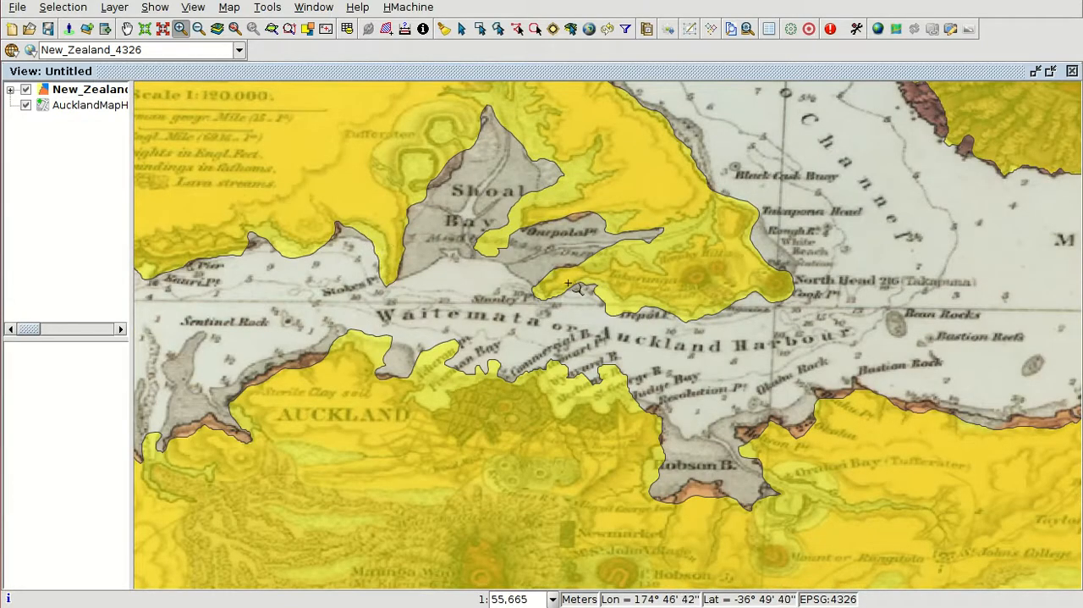
pyautogui.scroll(-1, 766, 288)
pyautogui.scroll(-1, 413, 292)
pyautogui.scroll(1, 732, 346)
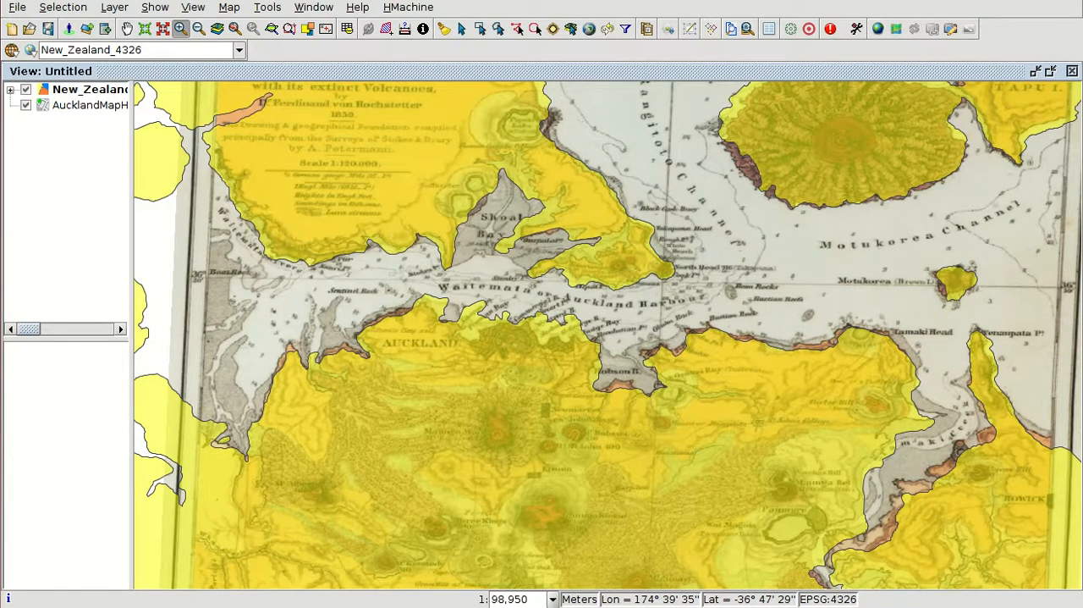
# Step: Switch to the file manager, examine the files beside AucklandMapHochstetter1859.JPG in 1-course/Module_14, and return to the map view
pyautogui.hotkey('alt', 'Tab')
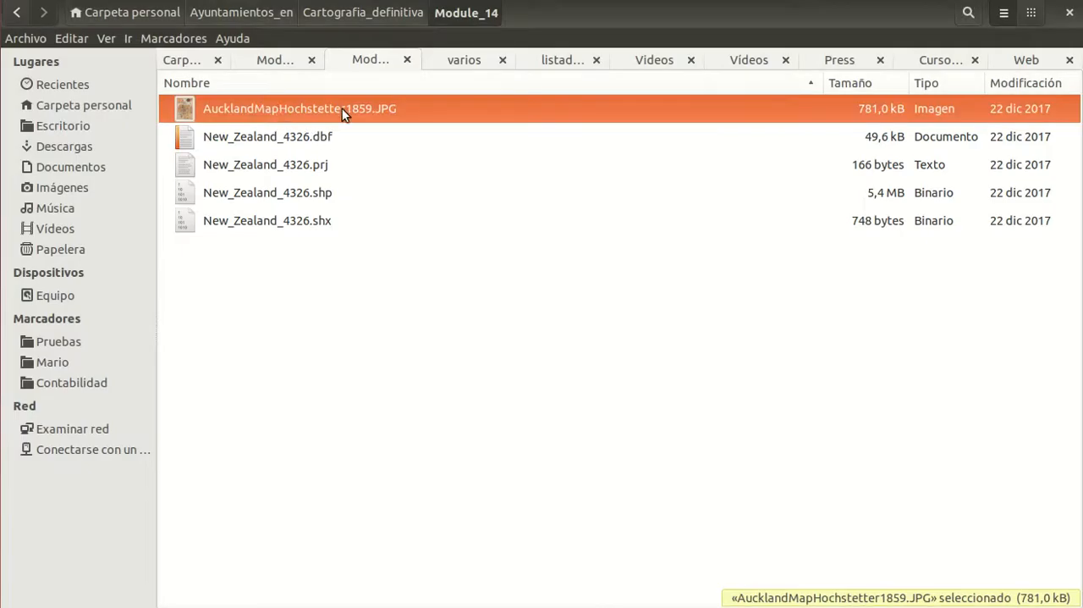
pyautogui.click(296, 62)
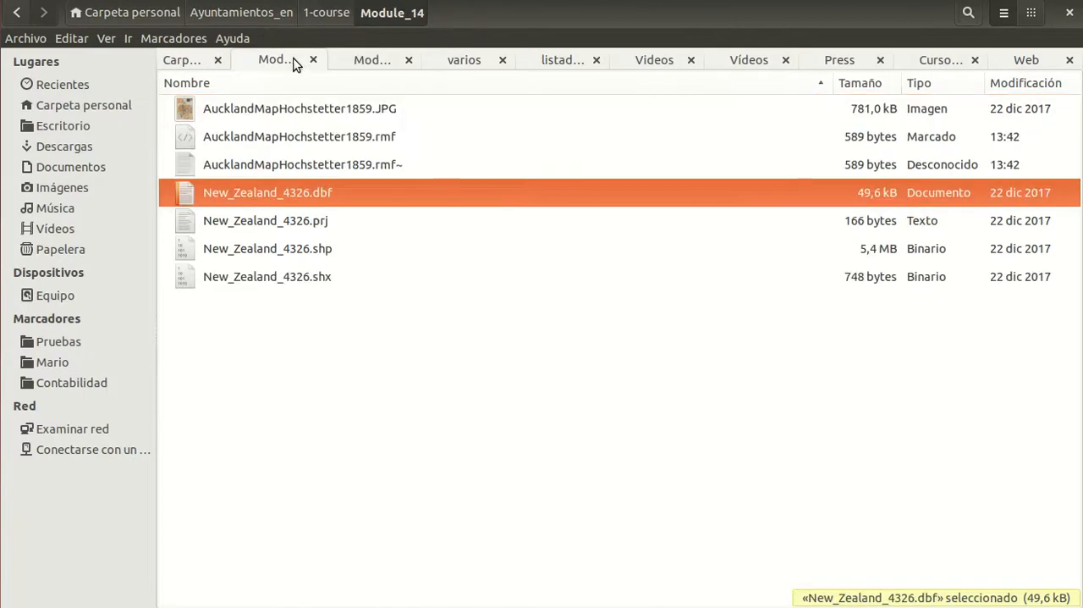
pyautogui.click(285, 110)
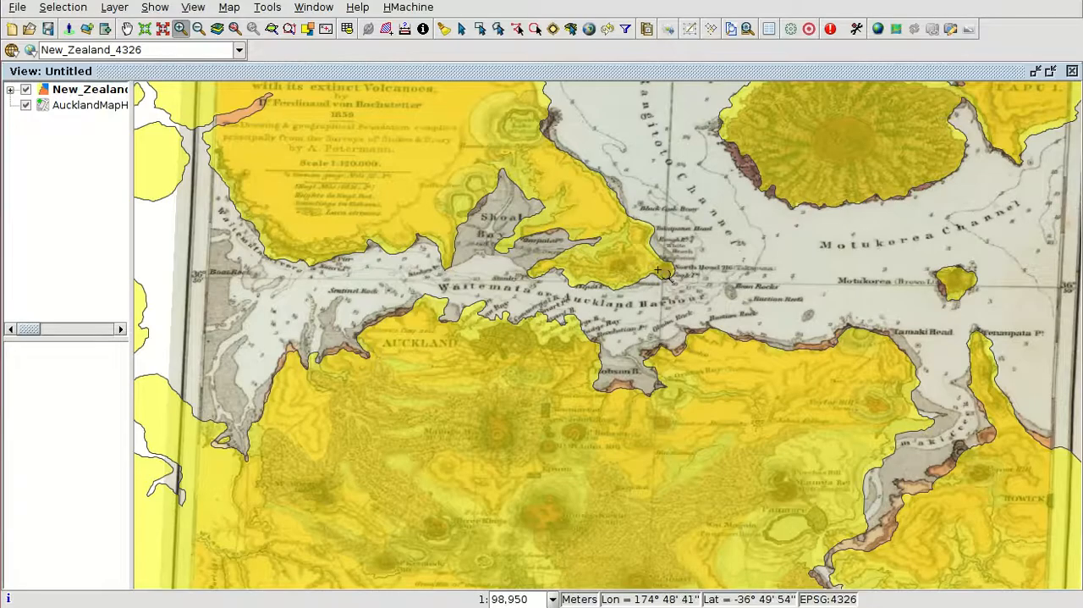
pyautogui.scroll(-2, 441, 242)
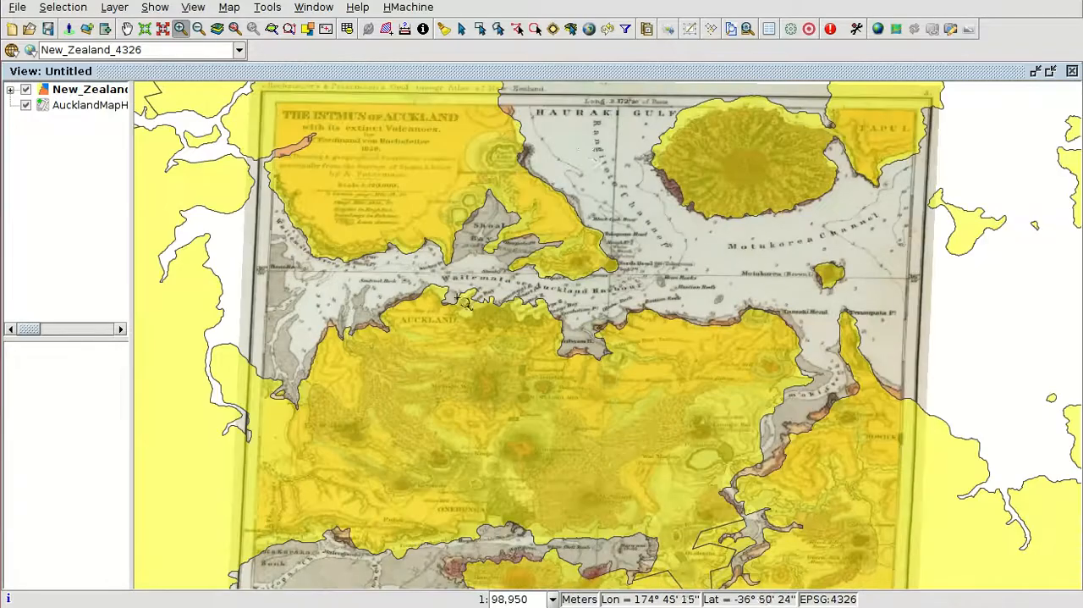